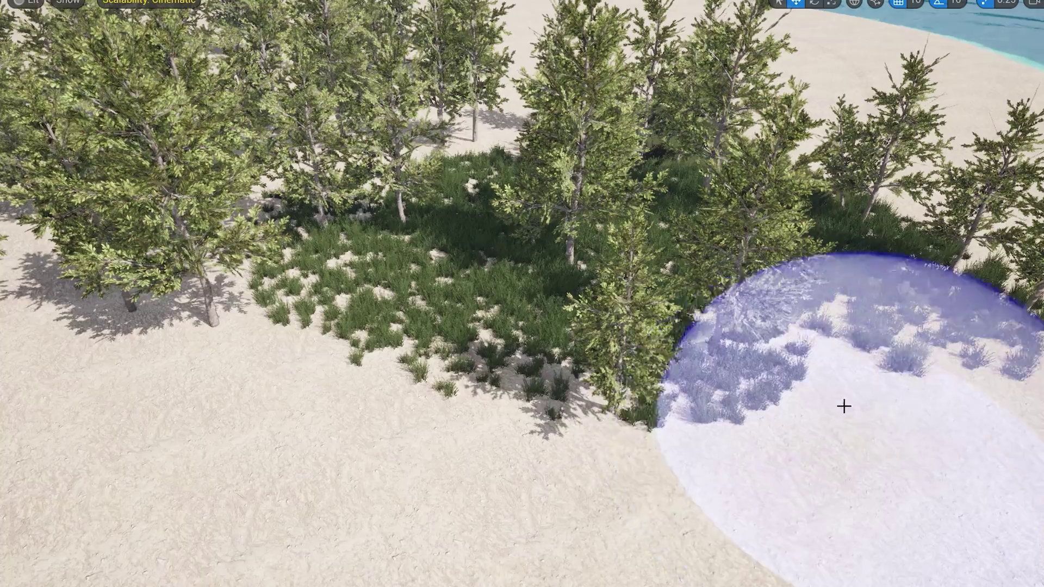
# Paint grass foliage over the bare sand around the trees.
pyautogui.moveTo(844, 406)
pyautogui.mouseDown()
pyautogui.moveTo(422, 484)
pyautogui.moveTo(163, 429)
pyautogui.moveTo(5, 337)
pyautogui.mouseUp()
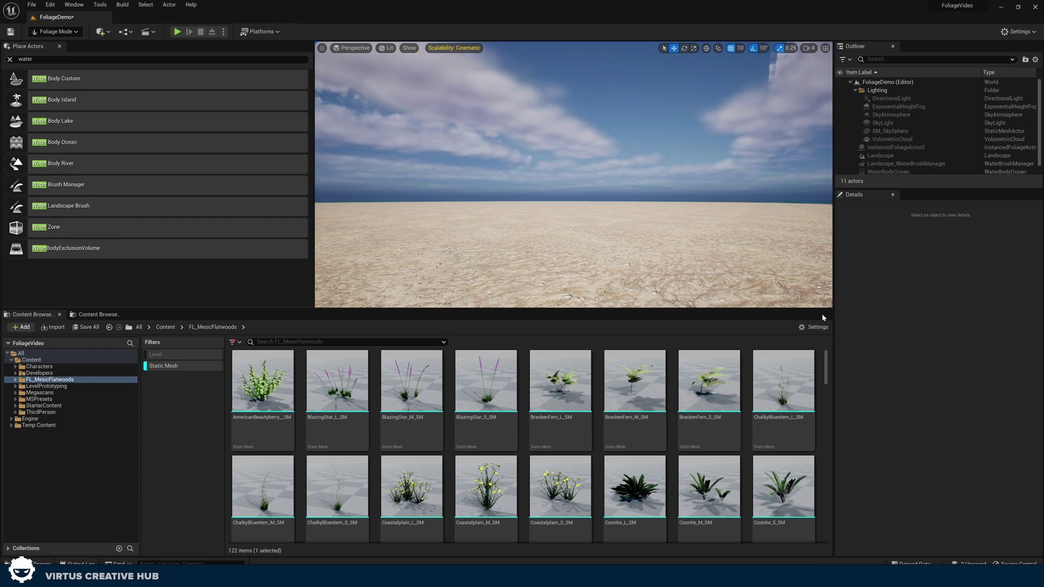
# Look through the static meshes in the FL_MesicFlatwoods content folder.
pyautogui.moveTo(825, 375); pyautogui.dragTo(823, 495)
pyautogui.click(431, 412)
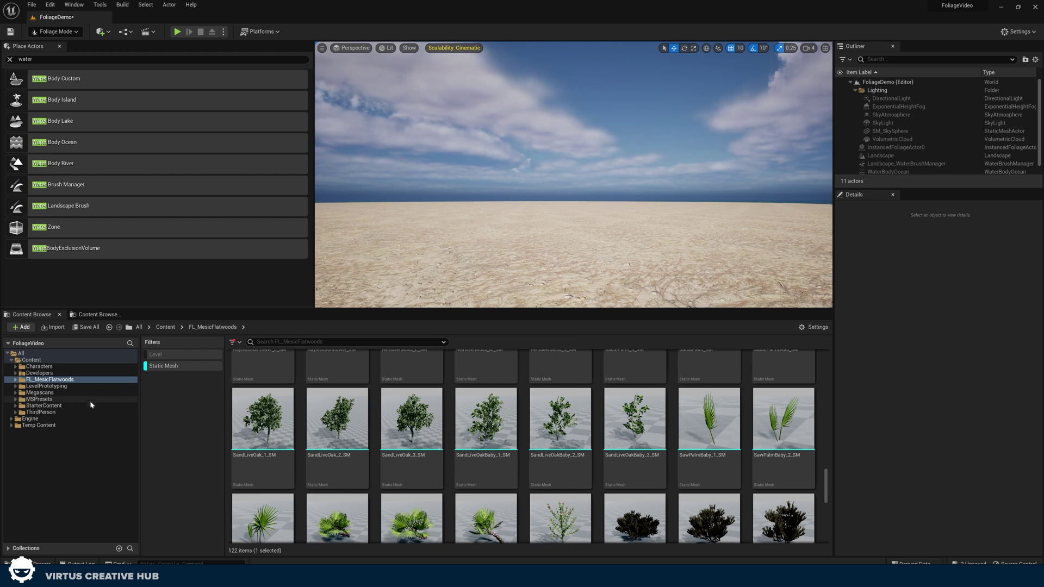
pyautogui.click(35, 381)
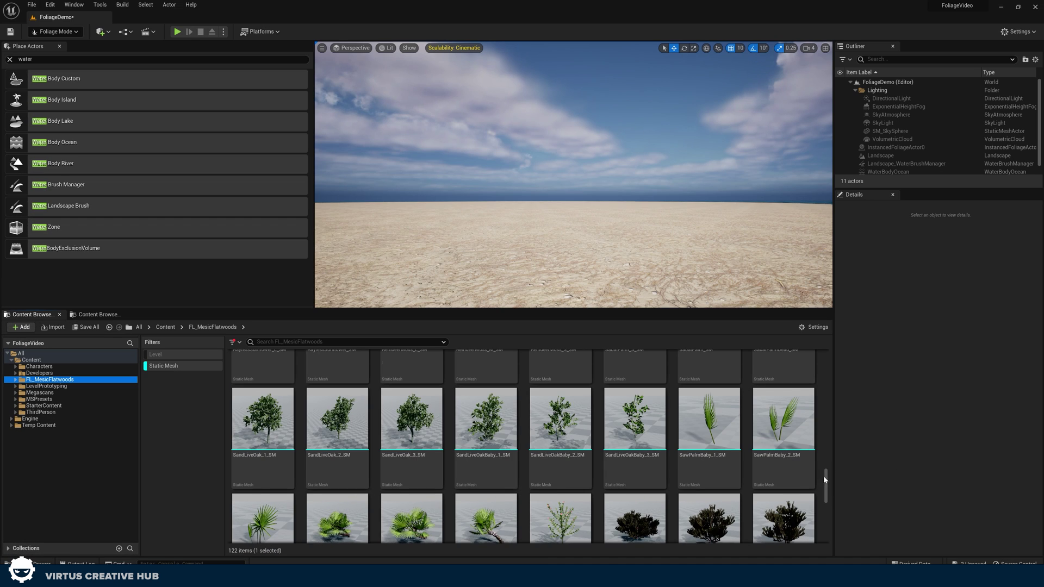
pyautogui.moveTo(824, 479); pyautogui.dragTo(805, 356)
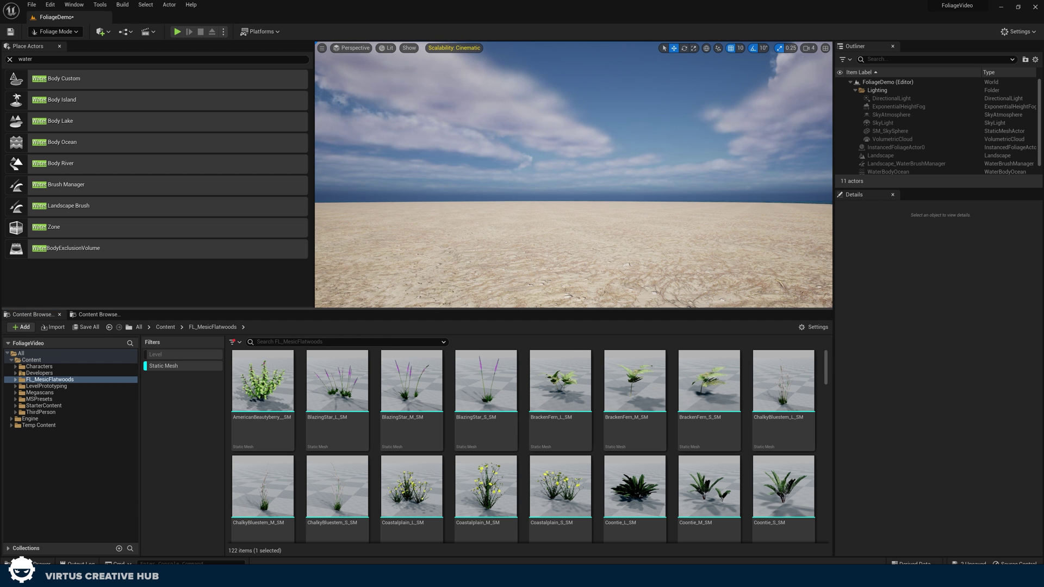
# Survey the empty sandy island and its shoreline in the level viewport.
pyautogui.press('w')
pyautogui.moveTo(573, 175); pyautogui.dragTo(586, 215, button='right')
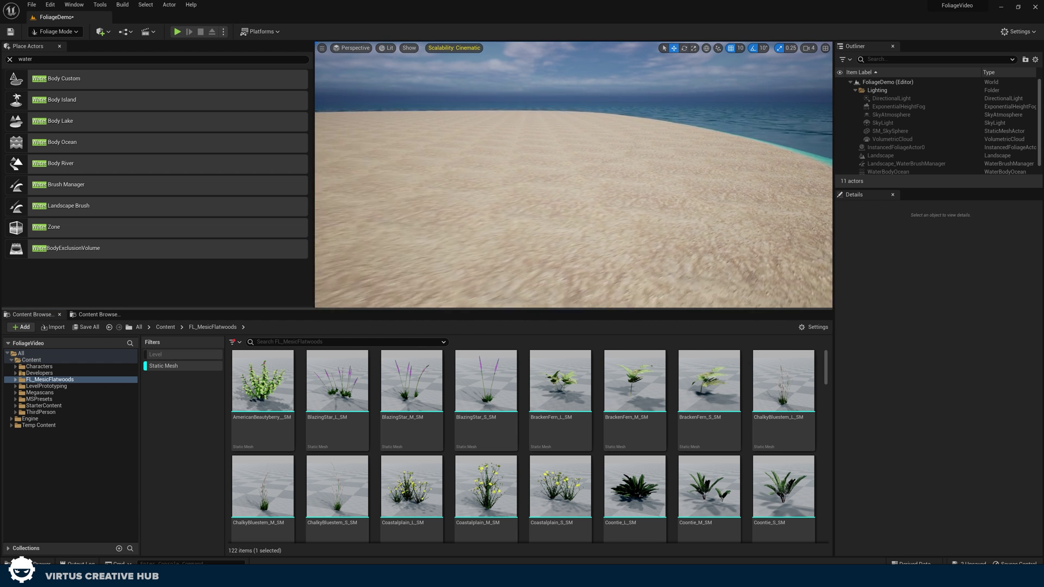
pyautogui.press('s')
pyautogui.moveTo(461, 272); pyautogui.dragTo(460, 278, button='right')
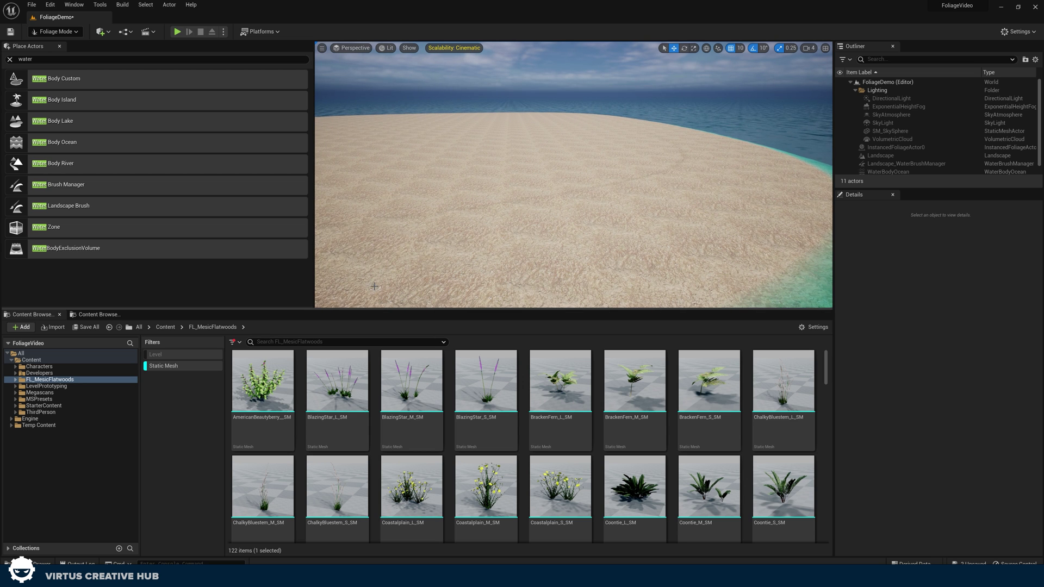
pyautogui.moveTo(427, 251); pyautogui.dragTo(445, 245, button='right')
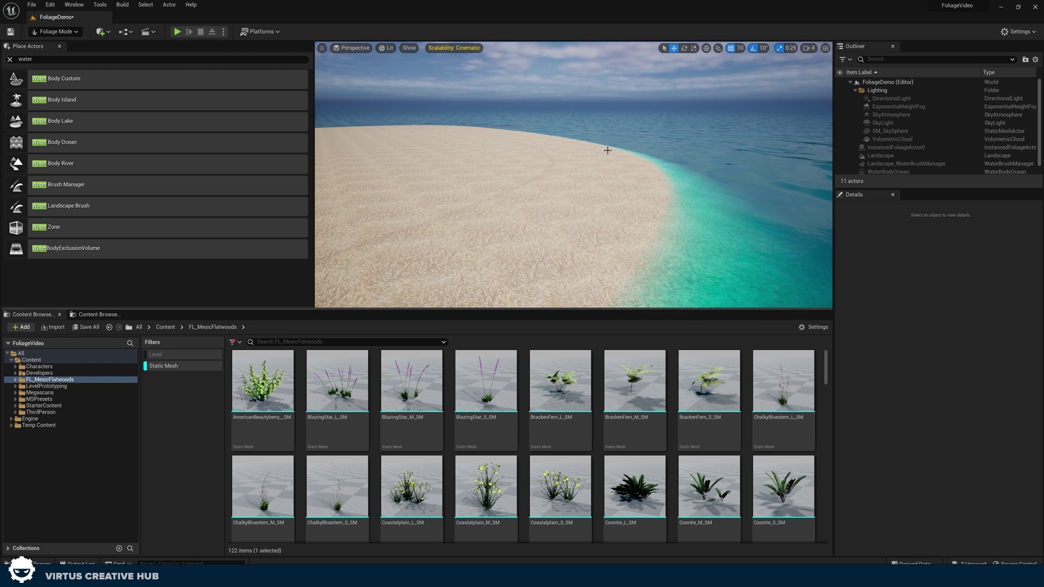
pyautogui.moveTo(366, 147); pyautogui.dragTo(329, 142, button='right')
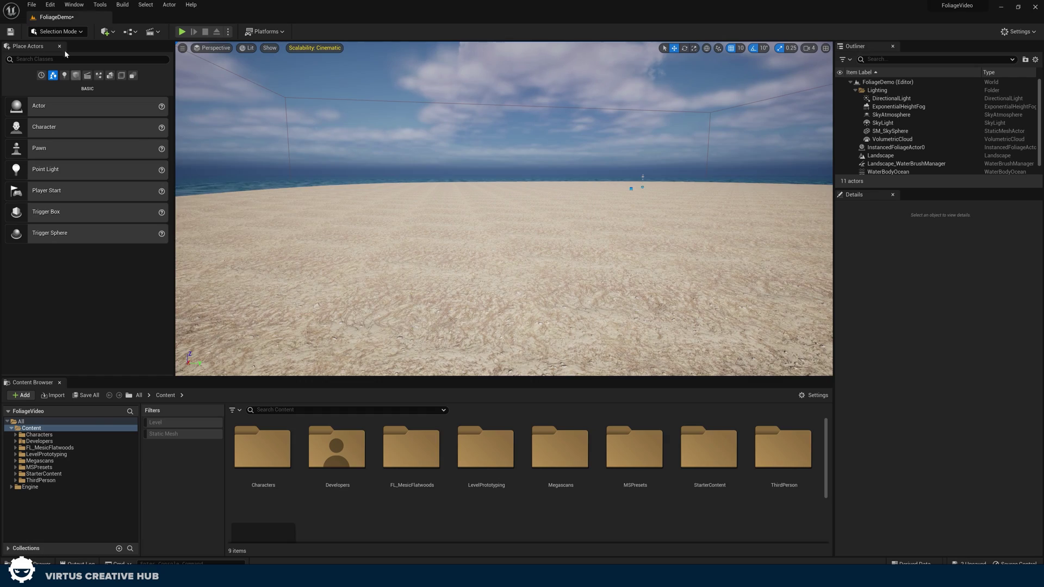
# Switch the editor to Foliage mode and show the contents of the FL_MesicFlatwoods folder.
pyautogui.click(59, 31)
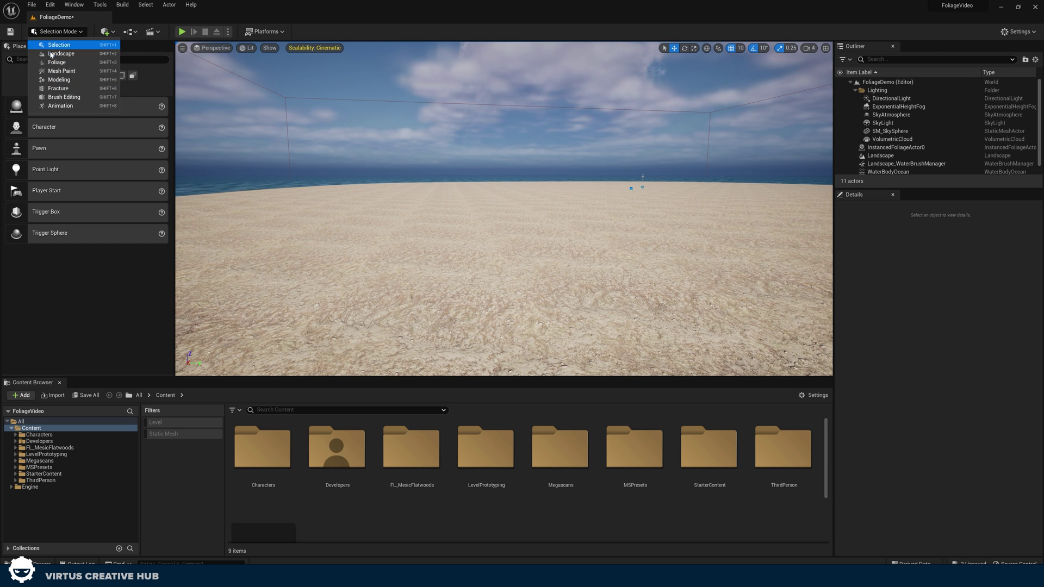
pyautogui.click(56, 62)
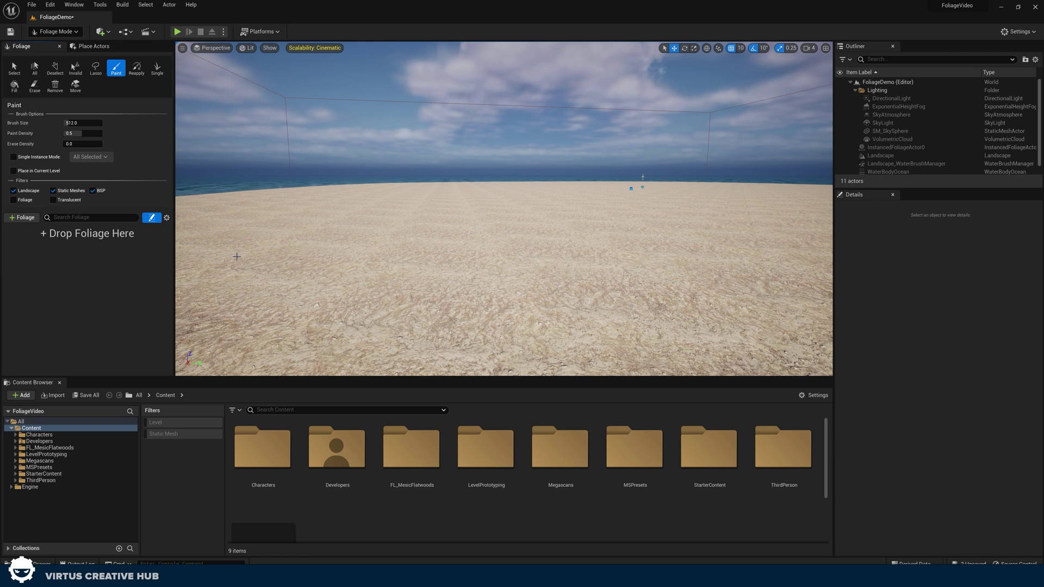
pyautogui.moveTo(367, 246); pyautogui.dragTo(474, 276, button='right')
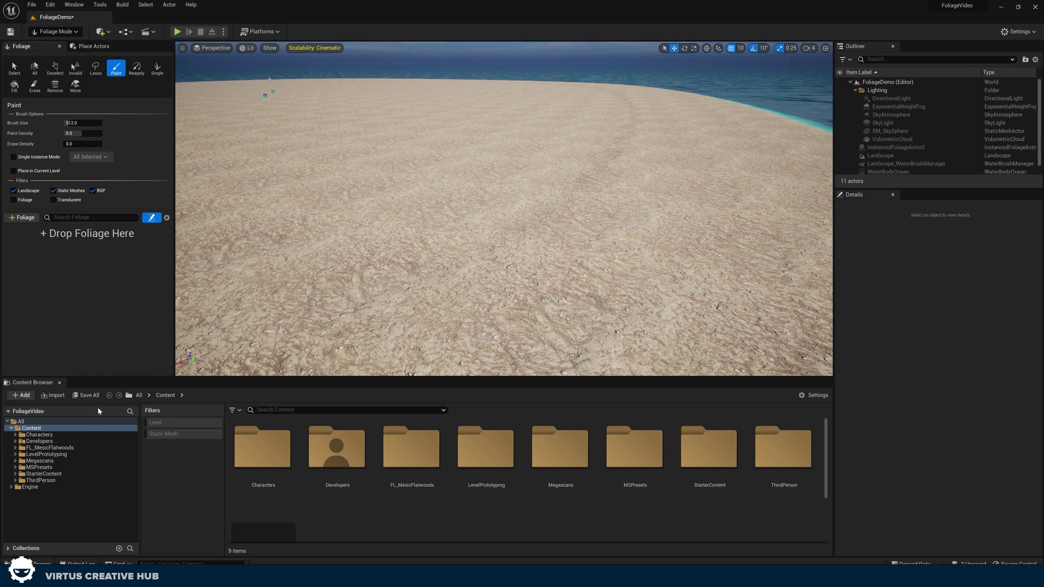
pyautogui.click(52, 447)
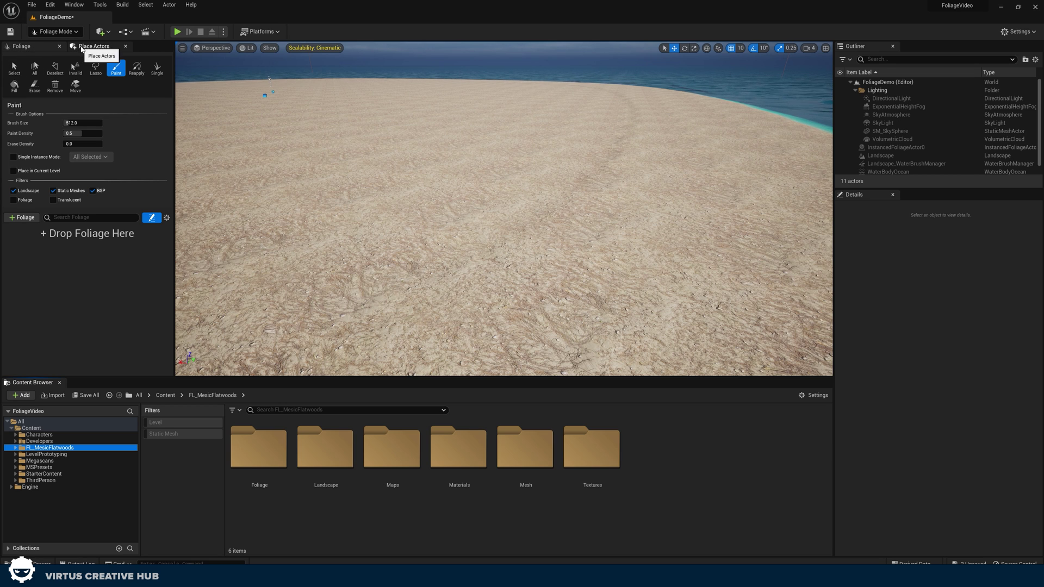
pyautogui.click(74, 4)
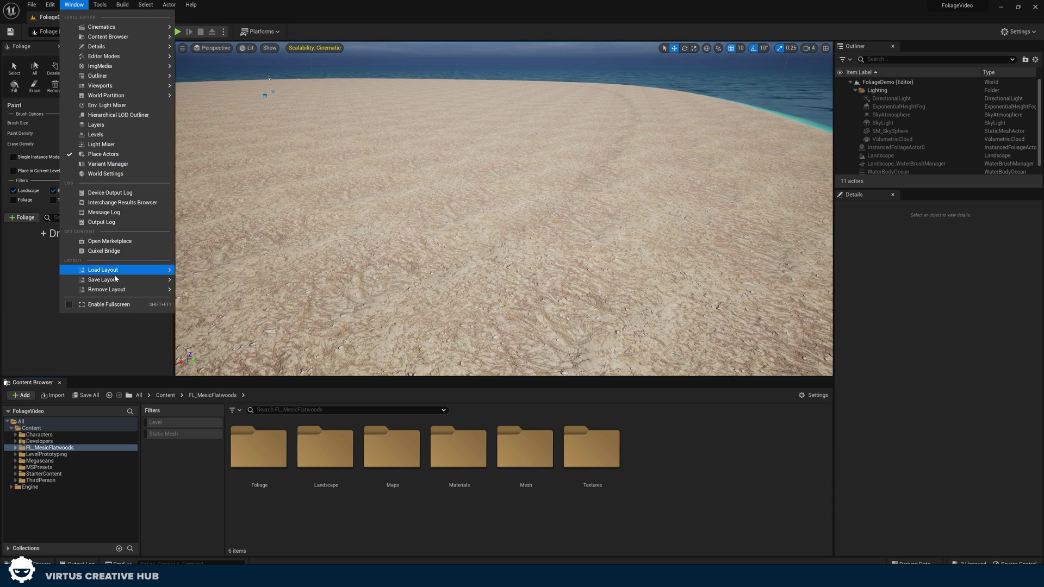
pyautogui.moveTo(122, 270)
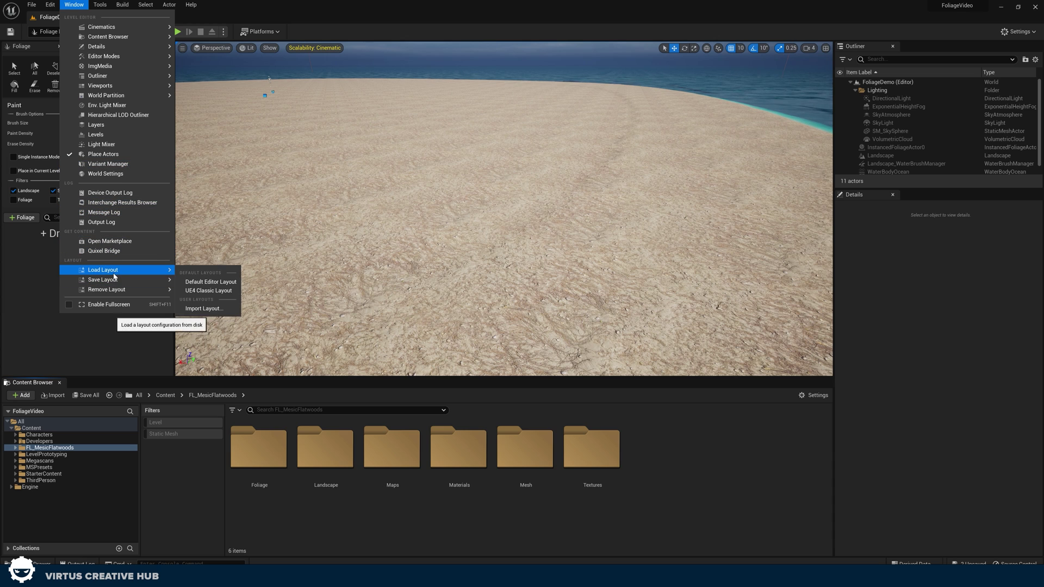
pyautogui.click(194, 294)
pyautogui.click(60, 31)
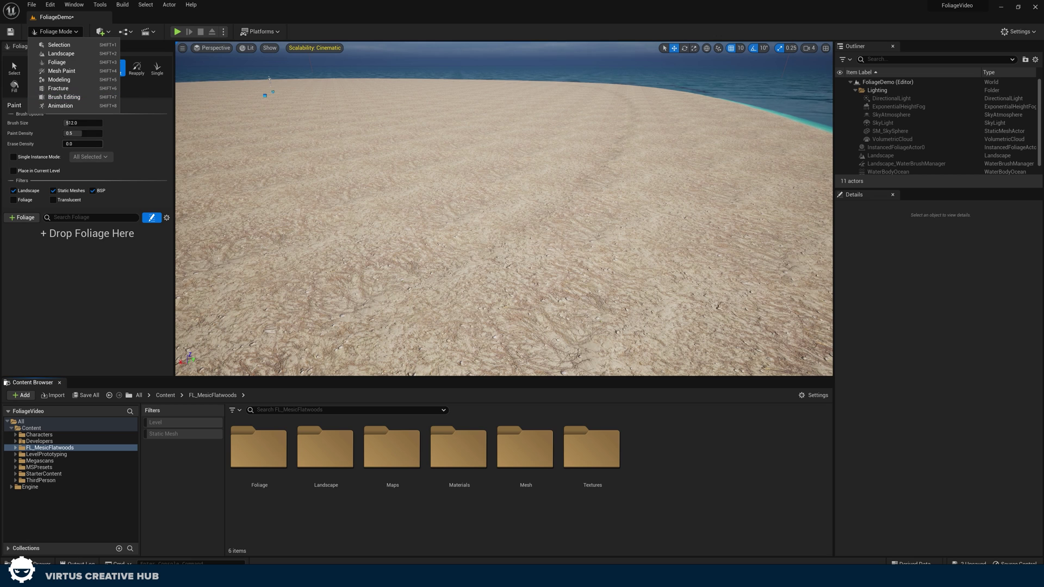
pyautogui.click(79, 246)
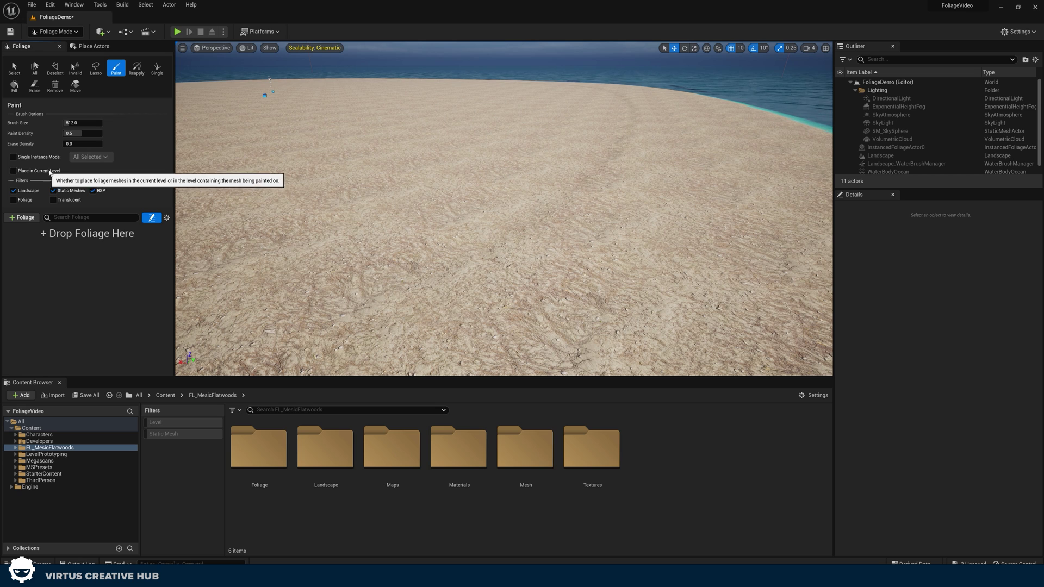
# Filter the FL_MesicFlatwoods folder so that only static meshes are listed.
pyautogui.doubleClick(248, 464)
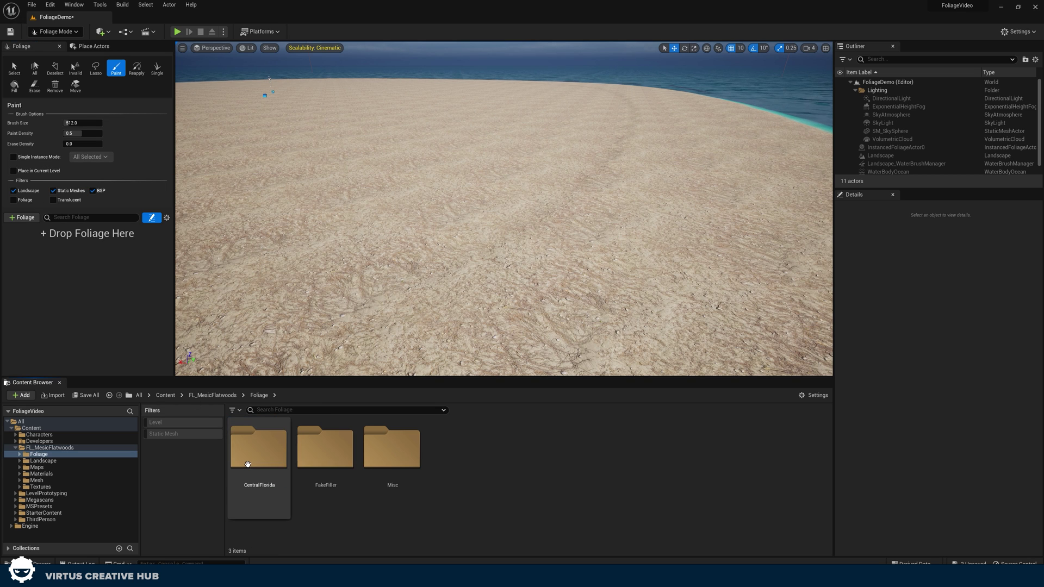
pyautogui.click(57, 449)
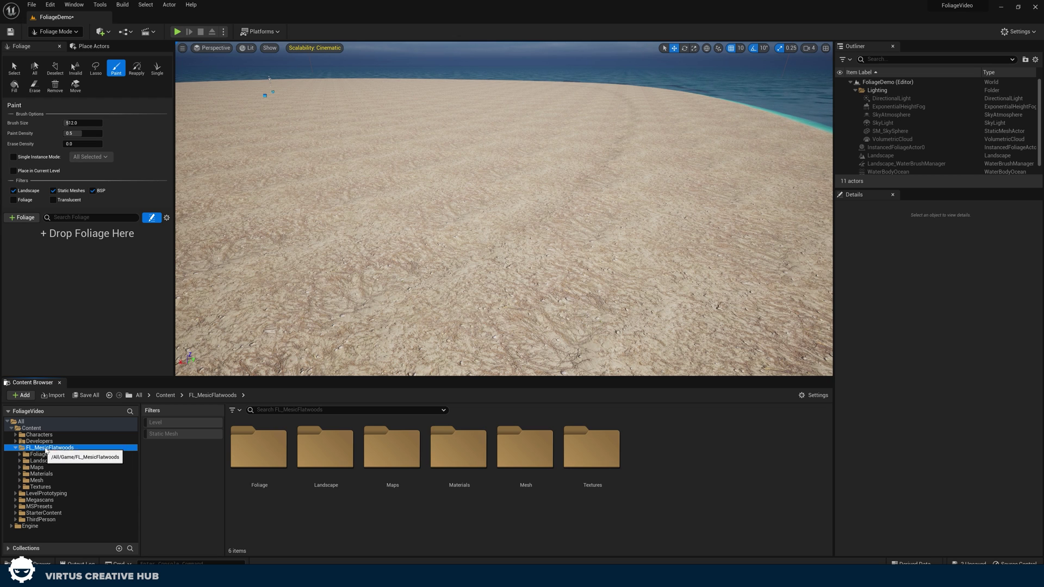
pyautogui.click(232, 409)
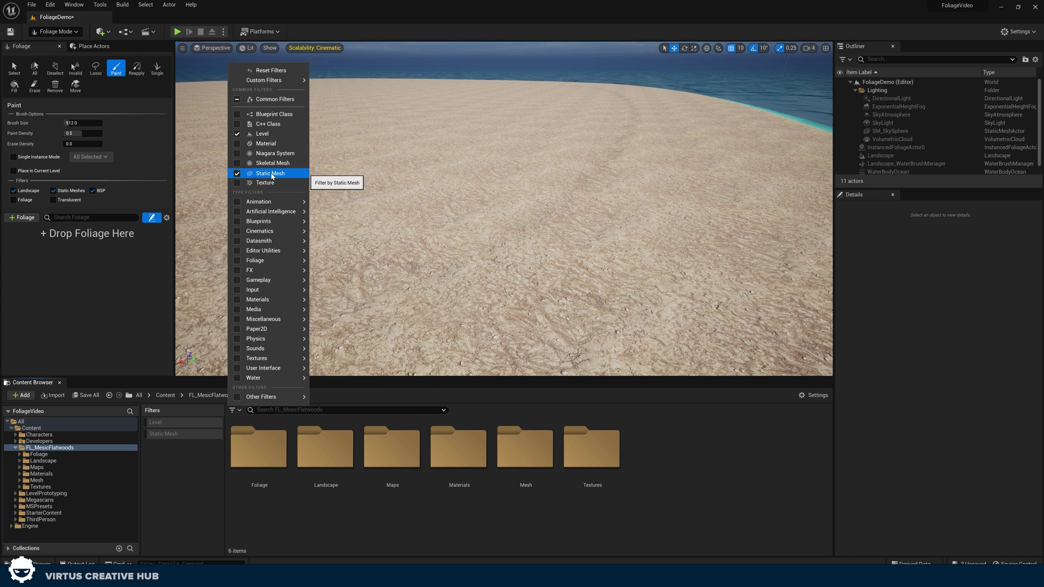
pyautogui.click(270, 173)
pyautogui.click(233, 410)
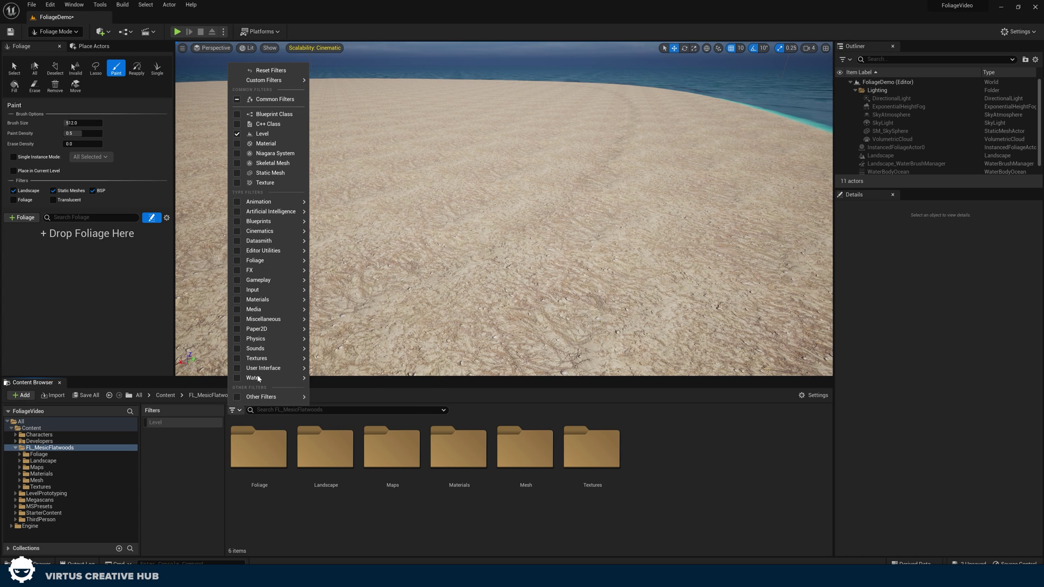
pyautogui.click(270, 173)
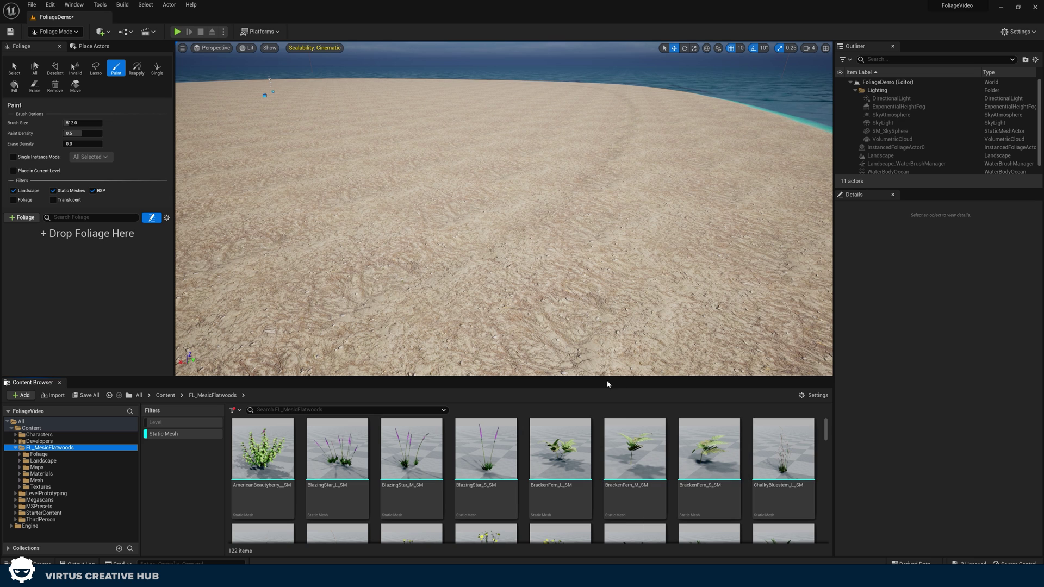
# Add the DahoonHolly_M_SM static mesh to the foliage list and select it for painting.
pyautogui.scroll(-5, 544, 457)
pyautogui.scroll(-2, 500, 461)
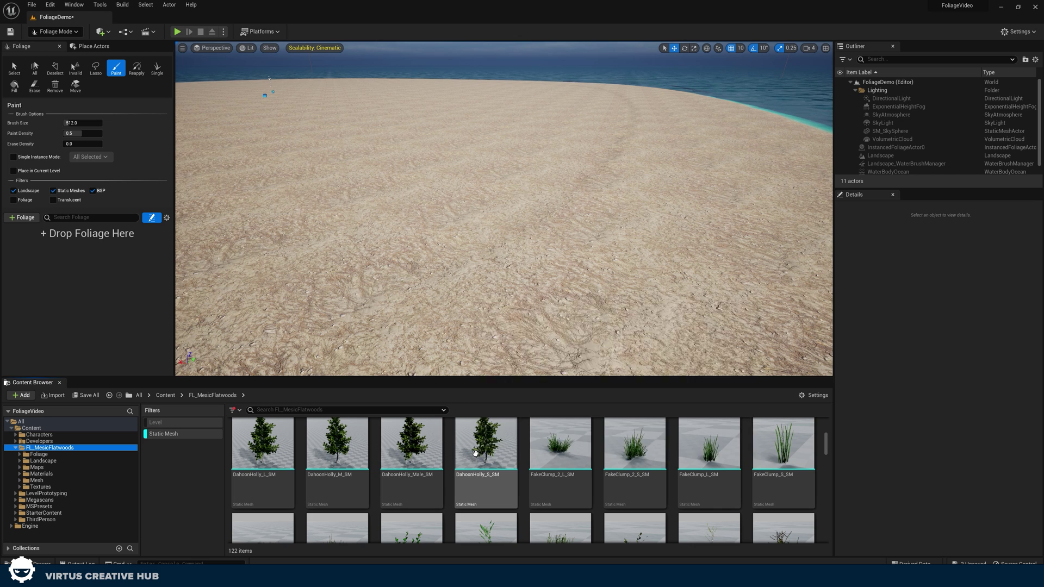
pyautogui.scroll(1, 493, 455)
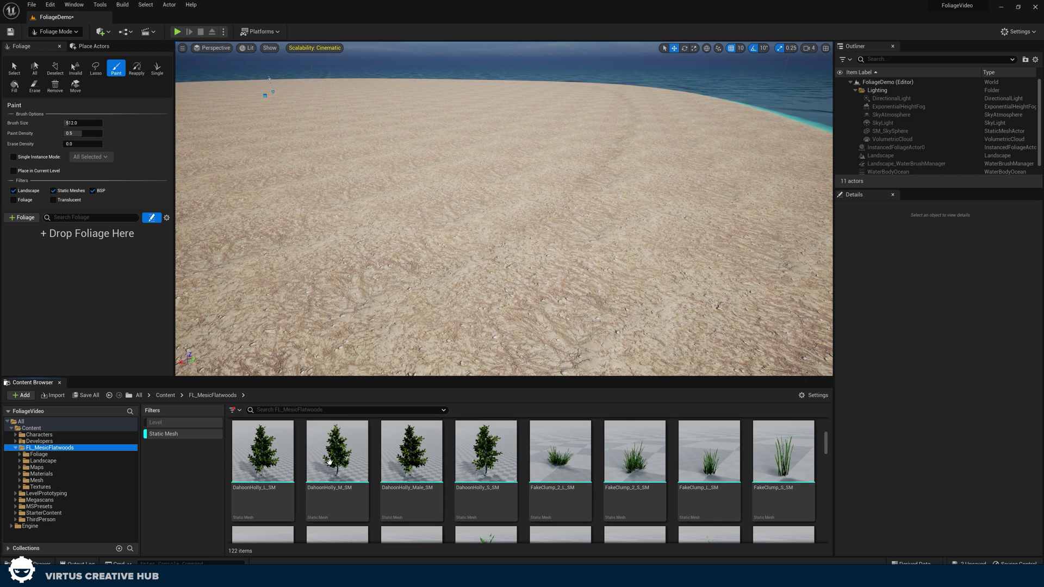
pyautogui.click(342, 470)
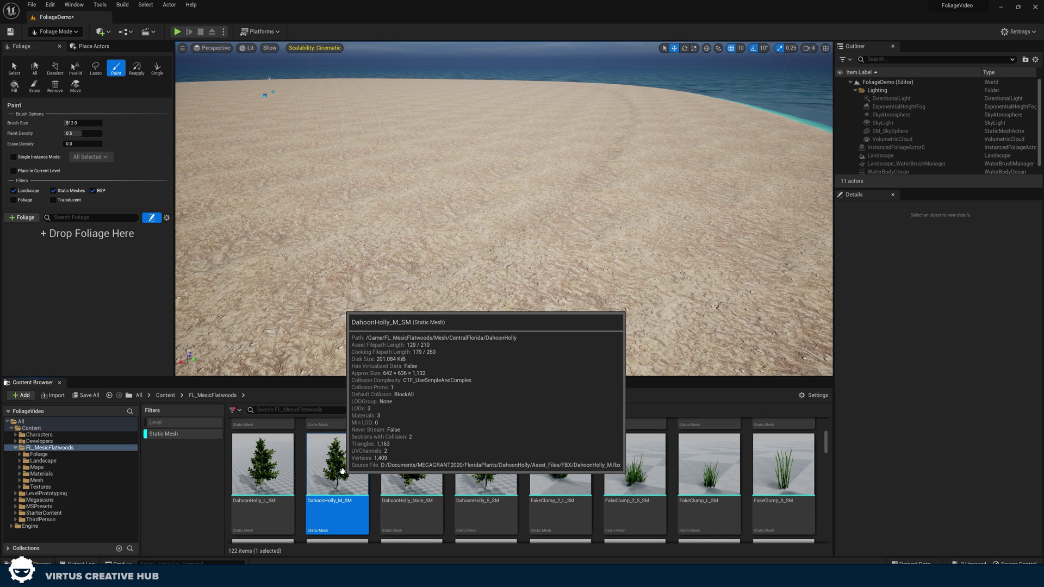
pyautogui.moveTo(342, 470); pyautogui.dragTo(68, 254)
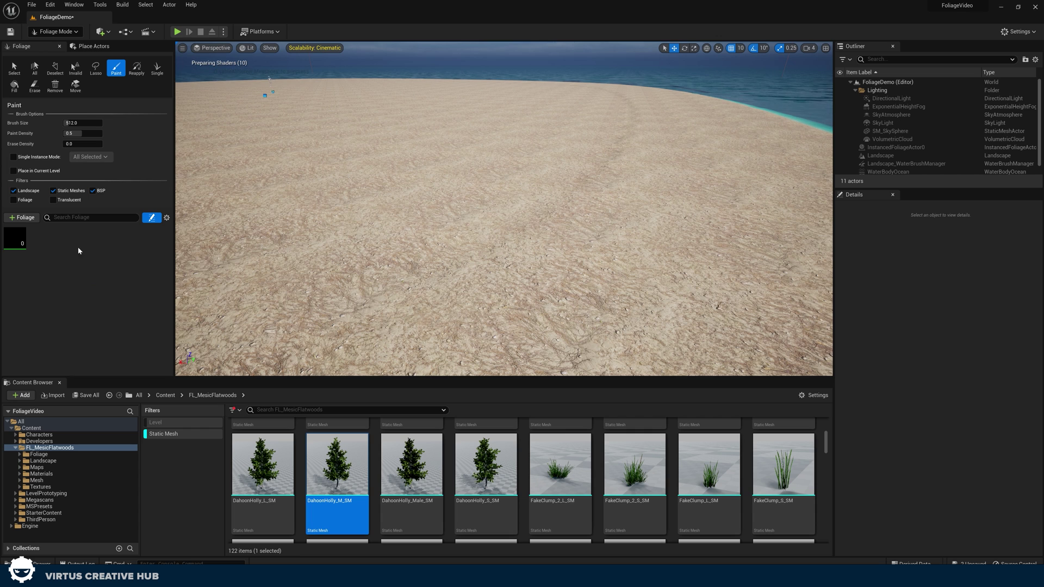
pyautogui.click(19, 242)
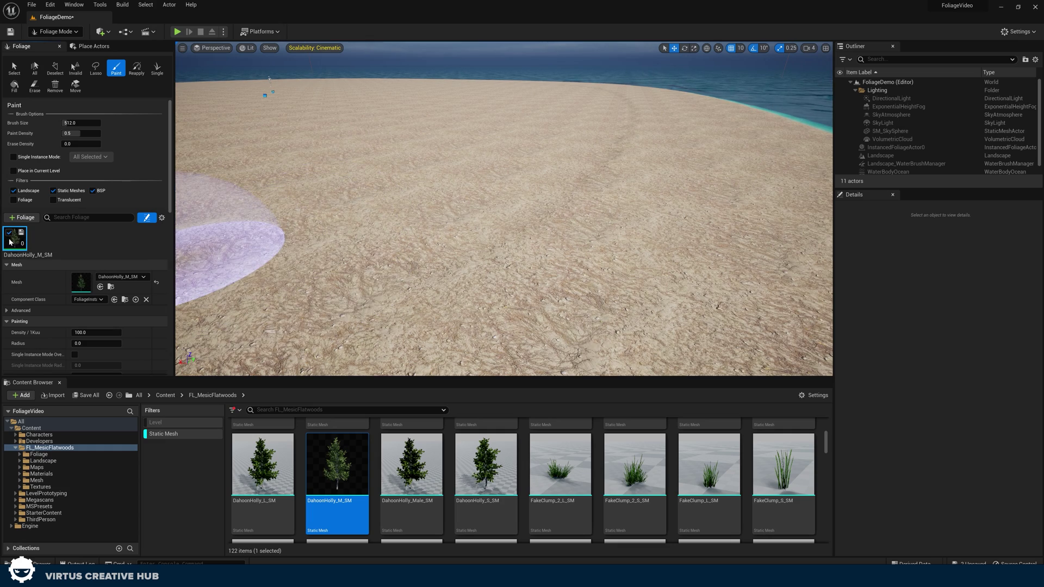
# Try painting a strip of DahoonHolly_M_SM trees across the sand and undo the stroke.
pyautogui.moveTo(698, 144)
pyautogui.mouseDown()
pyautogui.moveTo(353, 240)
pyautogui.moveTo(359, 302)
pyautogui.moveTo(538, 312)
pyautogui.mouseUp()
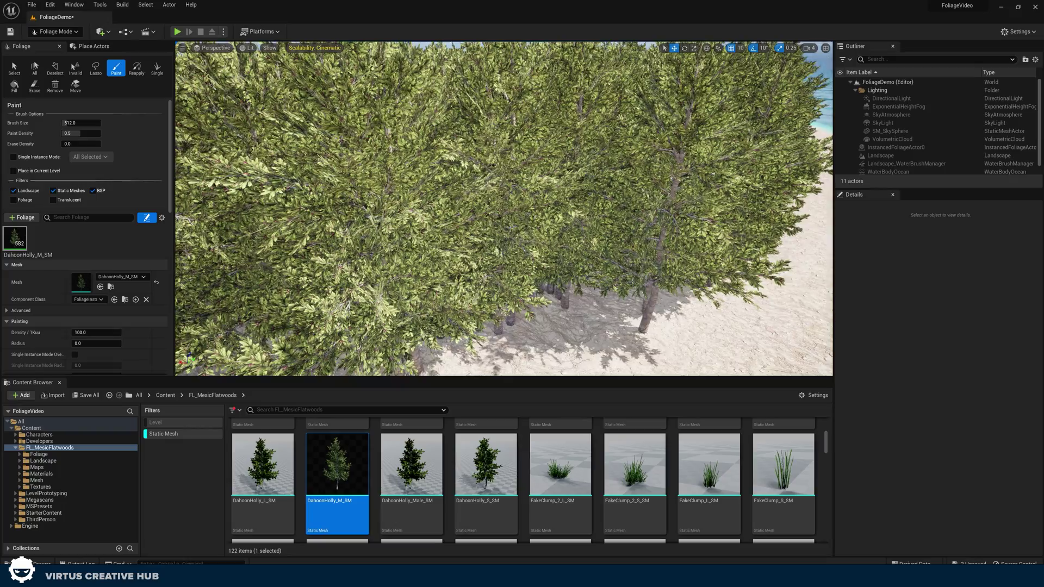
pyautogui.moveTo(504, 209); pyautogui.dragTo(252, 170, button='right')
pyautogui.moveTo(508, 310); pyautogui.dragTo(509, 311, button='right')
pyautogui.hotkey('ctrl', 'z')
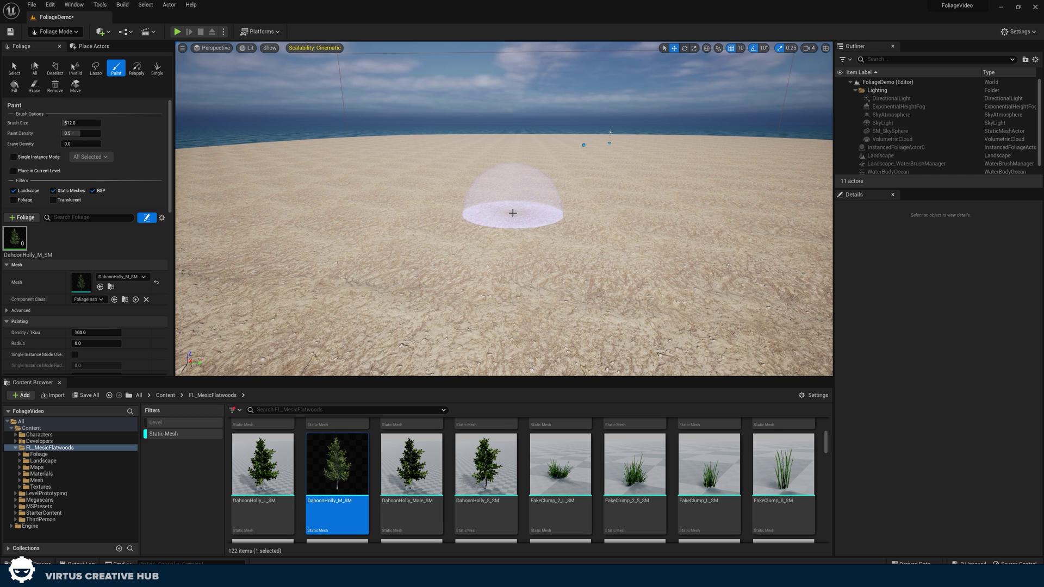
# Paint two dense strokes of DahoonHolly_M_SM trees over the beach and view them from further back.
pyautogui.moveTo(23, 241)
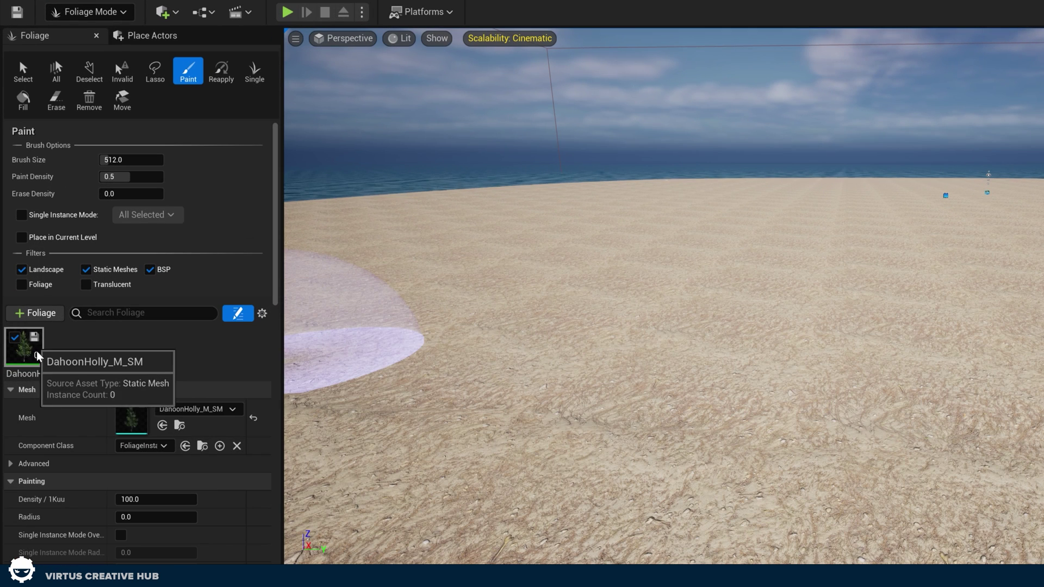
pyautogui.click(18, 351)
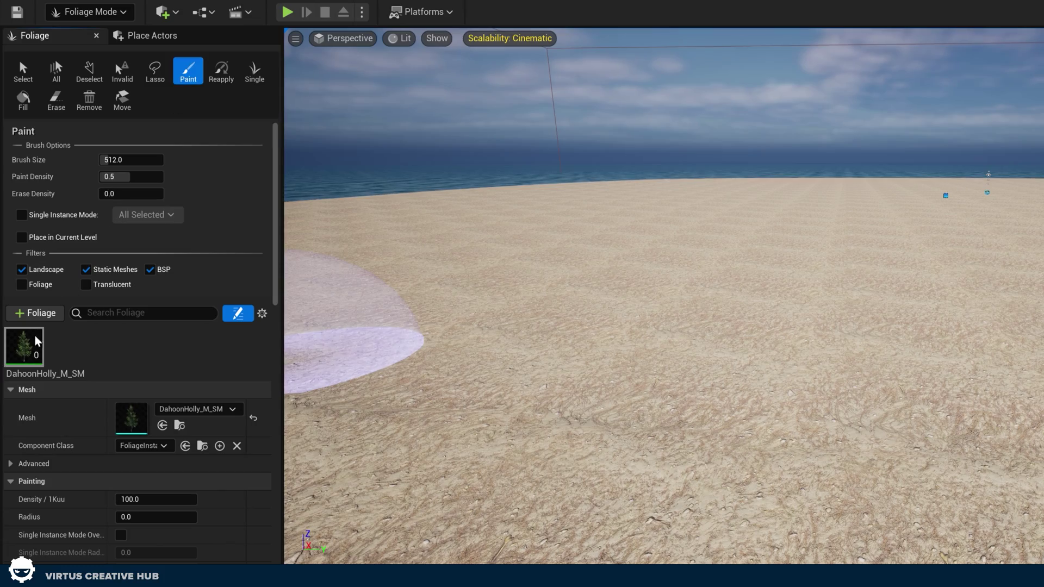
pyautogui.moveTo(874, 279)
pyautogui.mouseDown()
pyautogui.moveTo(867, 314)
pyautogui.moveTo(609, 400)
pyautogui.moveTo(501, 495)
pyautogui.mouseUp()
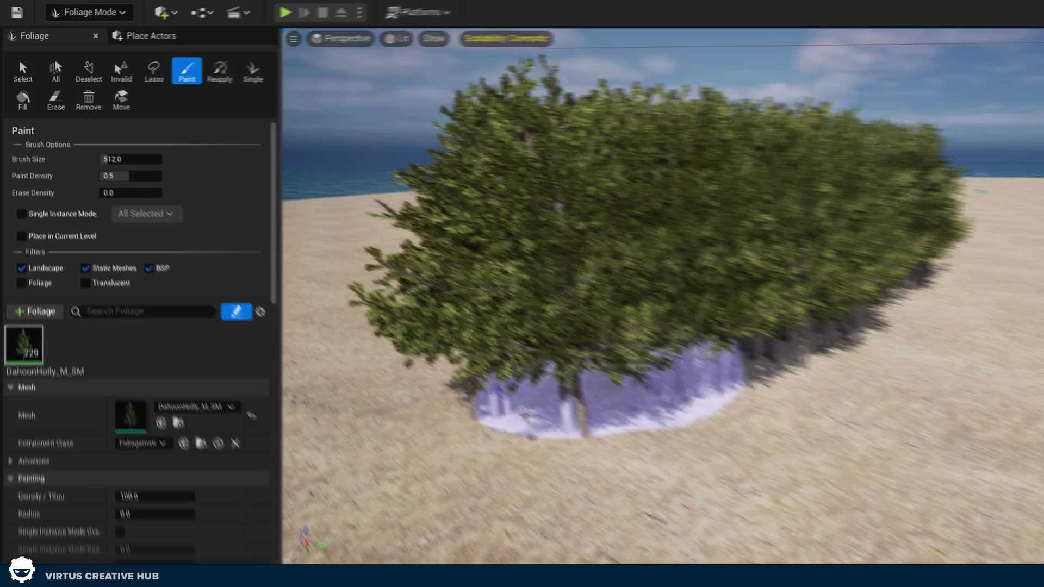
pyautogui.moveTo(308, 330); pyautogui.dragTo(777, 348)
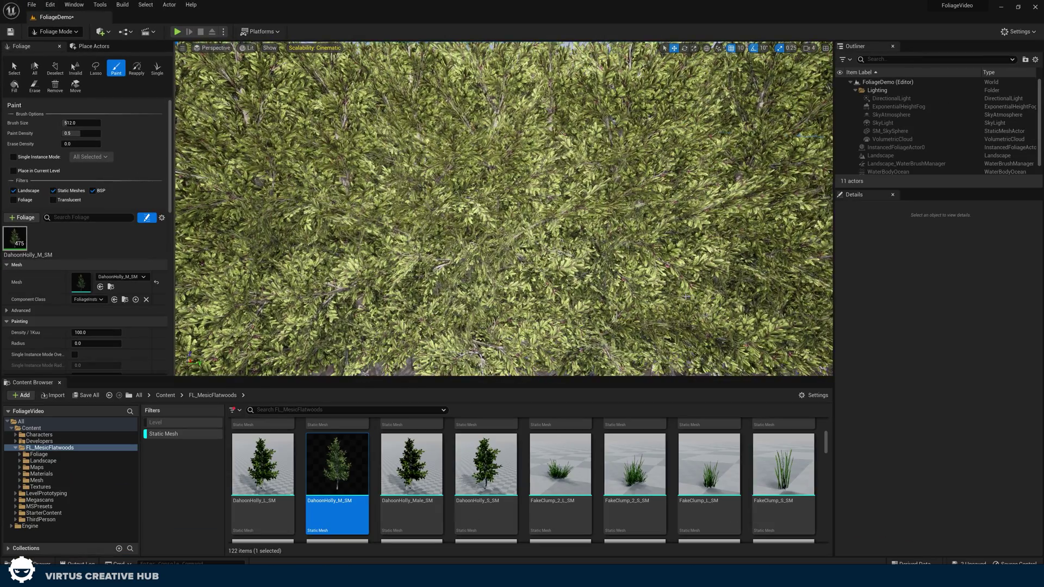
pyautogui.moveTo(777, 347); pyautogui.dragTo(777, 348, button='right')
pyautogui.press('s')
pyautogui.moveTo(687, 268); pyautogui.dragTo(745, 256, button='right')
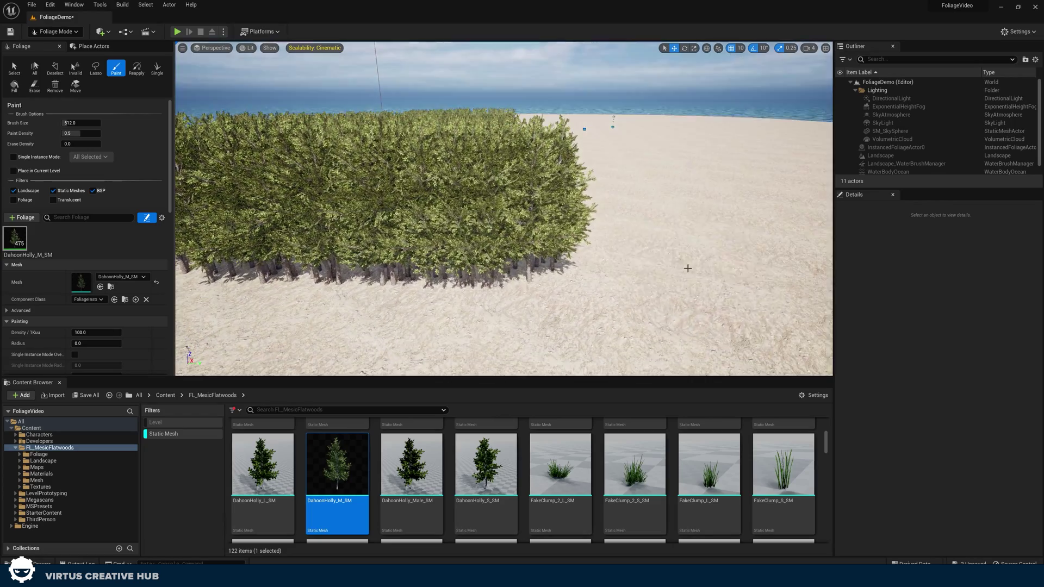
# Undo the painted trees, try another stroke on the sand, and undo that one too.
pyautogui.hotkey('ctrl', 'z')
pyautogui.moveTo(597, 196)
pyautogui.mouseDown()
pyautogui.moveTo(547, 174)
pyautogui.moveTo(478, 217)
pyautogui.moveTo(461, 306)
pyautogui.moveTo(617, 361)
pyautogui.mouseUp()
pyautogui.hotkey('ctrl', 'z')
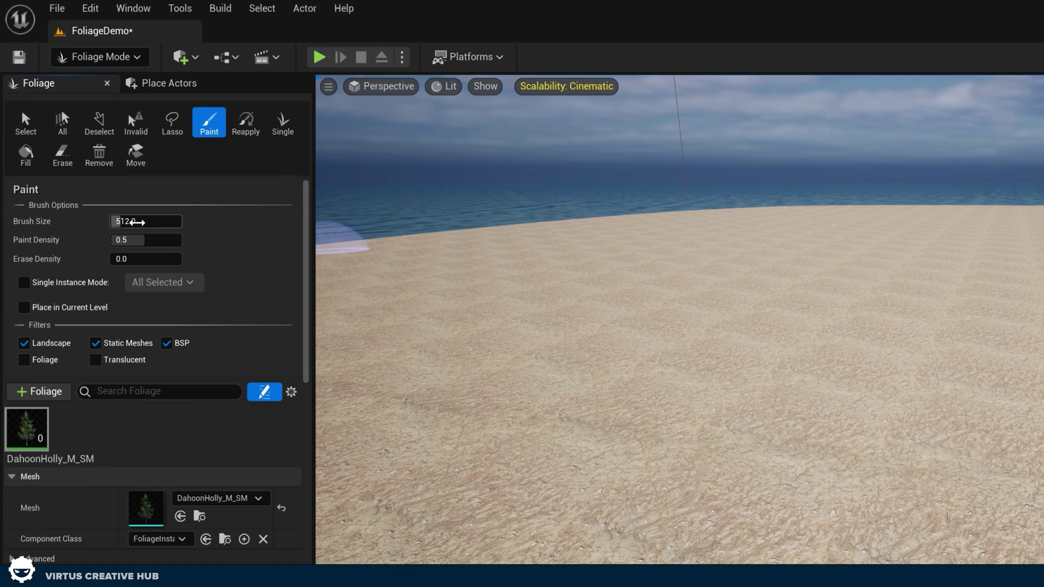
# Increase the foliage paint brush size to about 1850.
pyautogui.moveTo(75, 124); pyautogui.dragTo(82, 124)
pyautogui.moveTo(141, 221)
pyautogui.mouseDown()
pyautogui.moveTo(124, 220)
pyautogui.moveTo(163, 221)
pyautogui.moveTo(147, 220)
pyautogui.mouseUp()
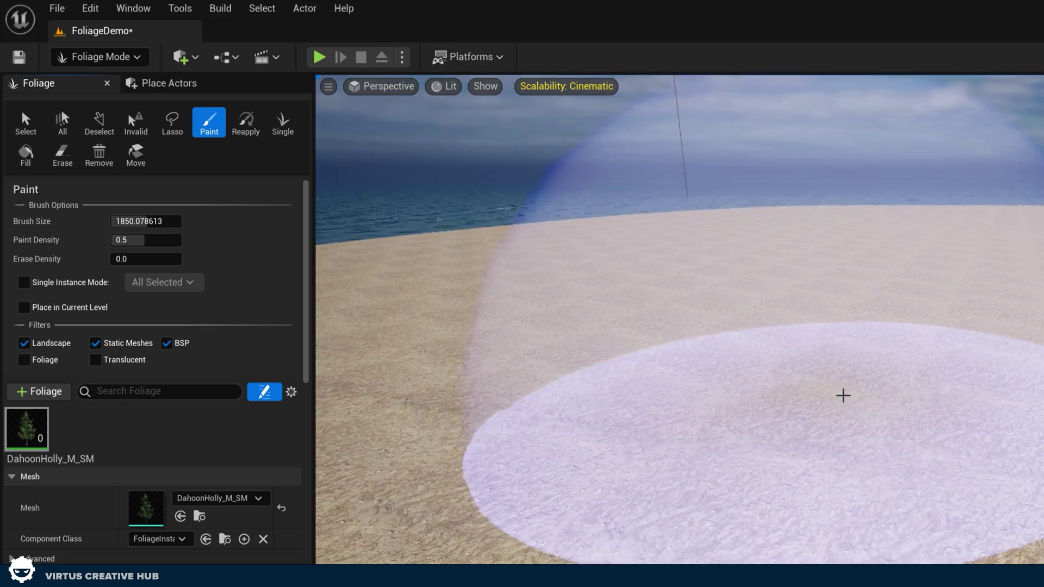
# Try painting DahoonHolly_M_SM trees across the sand with the enlarged brush.
pyautogui.moveTo(891, 340)
pyautogui.mouseDown()
pyautogui.moveTo(948, 357)
pyautogui.moveTo(600, 443)
pyautogui.mouseUp()
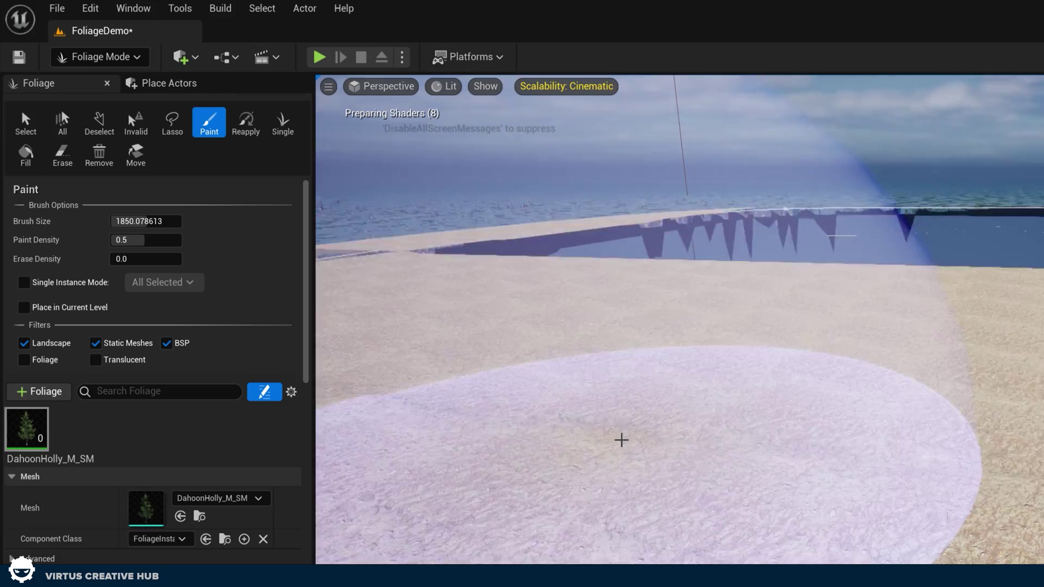
pyautogui.moveTo(622, 438)
pyautogui.mouseDown()
pyautogui.moveTo(817, 310)
pyautogui.moveTo(943, 345)
pyautogui.moveTo(740, 429)
pyautogui.mouseUp()
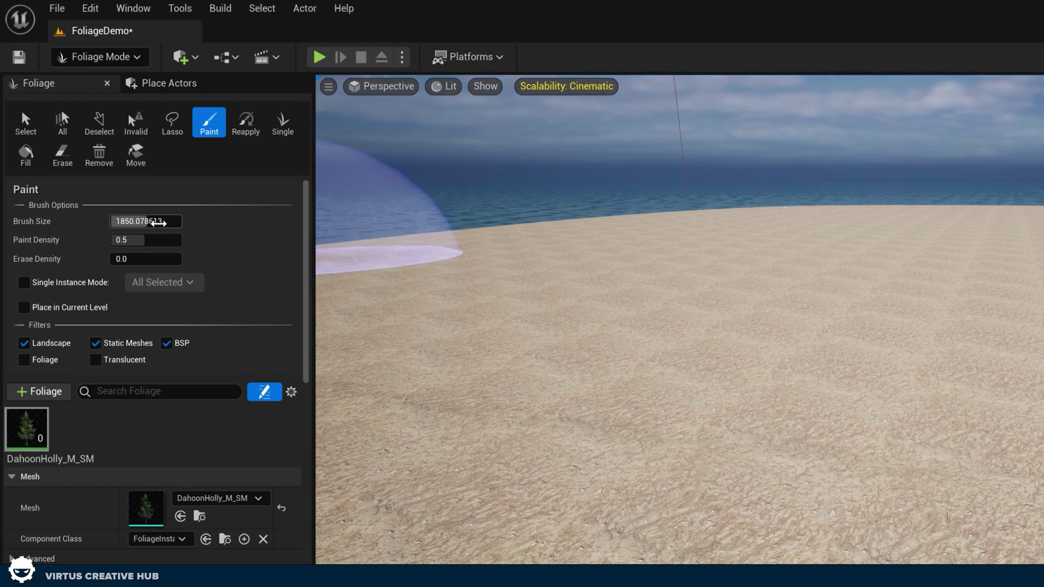
# Reduce the foliage brush size to about 1083 and try a stroke of trees on the sand, undoing the stroke.
pyautogui.moveTo(157, 223)
pyautogui.mouseDown()
pyautogui.moveTo(112, 223)
pyautogui.moveTo(144, 223)
pyautogui.mouseUp()
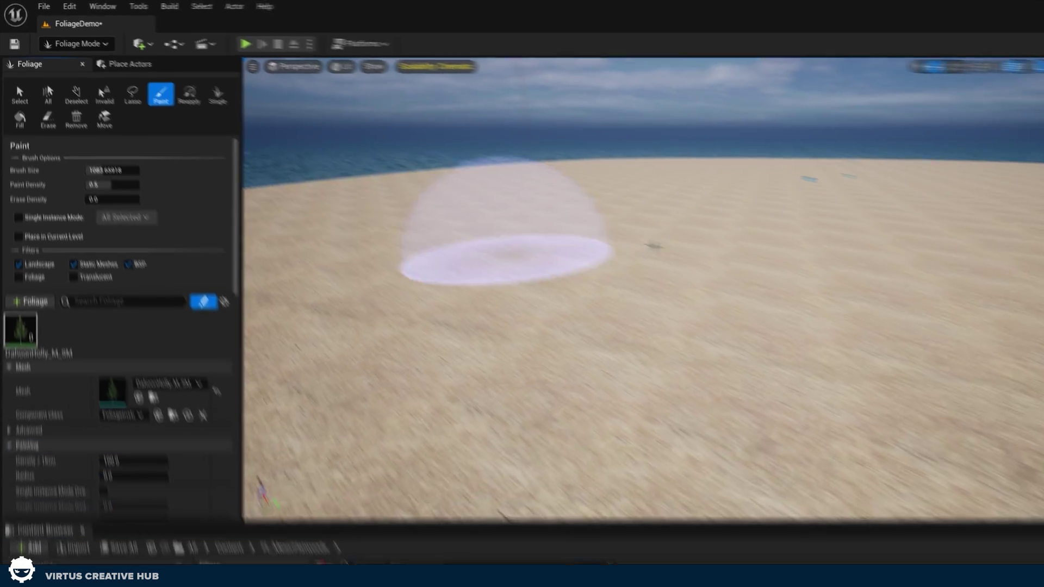
pyautogui.moveTo(810, 239)
pyautogui.mouseDown()
pyautogui.moveTo(598, 354)
pyautogui.moveTo(421, 389)
pyautogui.moveTo(737, 331)
pyautogui.mouseUp()
pyautogui.moveTo(581, 212)
pyautogui.mouseDown(button='right')
pyautogui.moveTo(568, 239)
pyautogui.moveTo(536, 253)
pyautogui.moveTo(489, 249)
pyautogui.moveTo(533, 218)
pyautogui.mouseUp(button='right')
pyautogui.hotkey('ctrl', 'z')
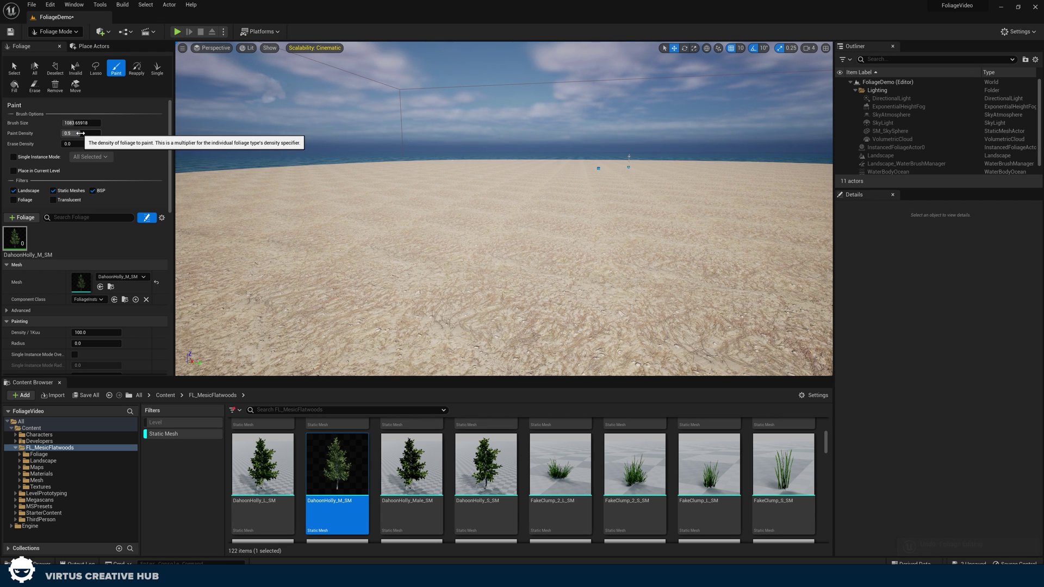
# Try a paint density of about 0.153 with a stroke of DahoonHolly_M_SM trees on the beach and undo the stroke.
pyautogui.moveTo(80, 133)
pyautogui.mouseDown()
pyautogui.moveTo(68, 133)
pyautogui.moveTo(79, 134)
pyautogui.mouseUp()
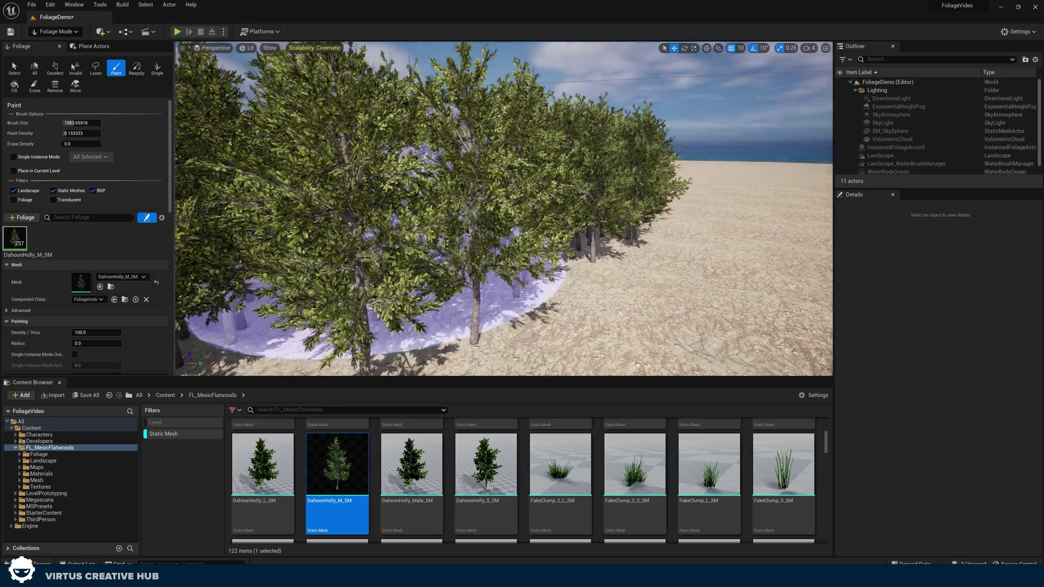
pyautogui.moveTo(375, 283)
pyautogui.mouseDown(button='right')
pyautogui.moveTo(234, 287)
pyautogui.moveTo(231, 305)
pyautogui.moveTo(348, 304)
pyautogui.mouseUp(button='right')
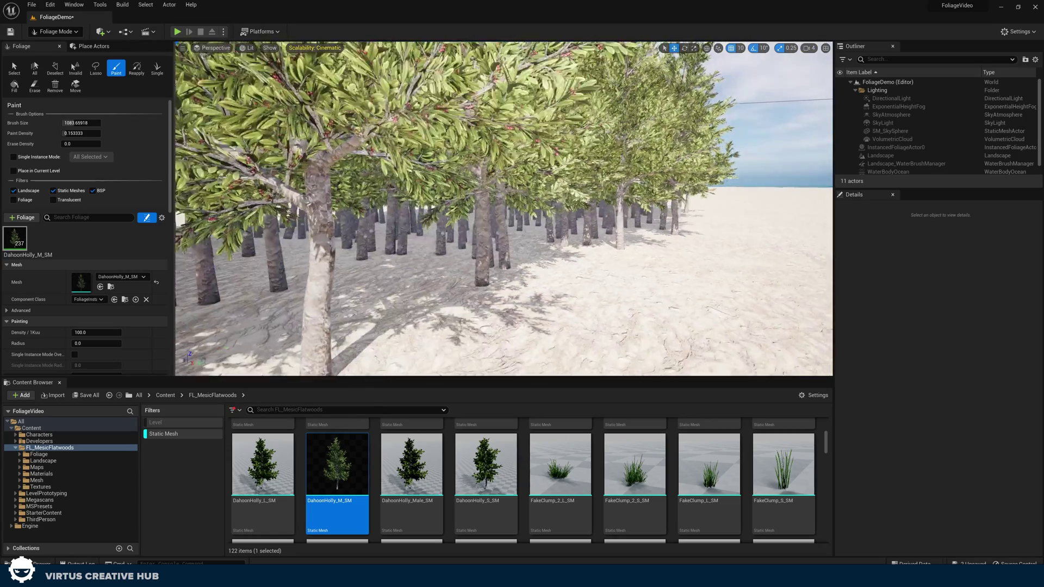
pyautogui.hotkey('ctrl', 'z')
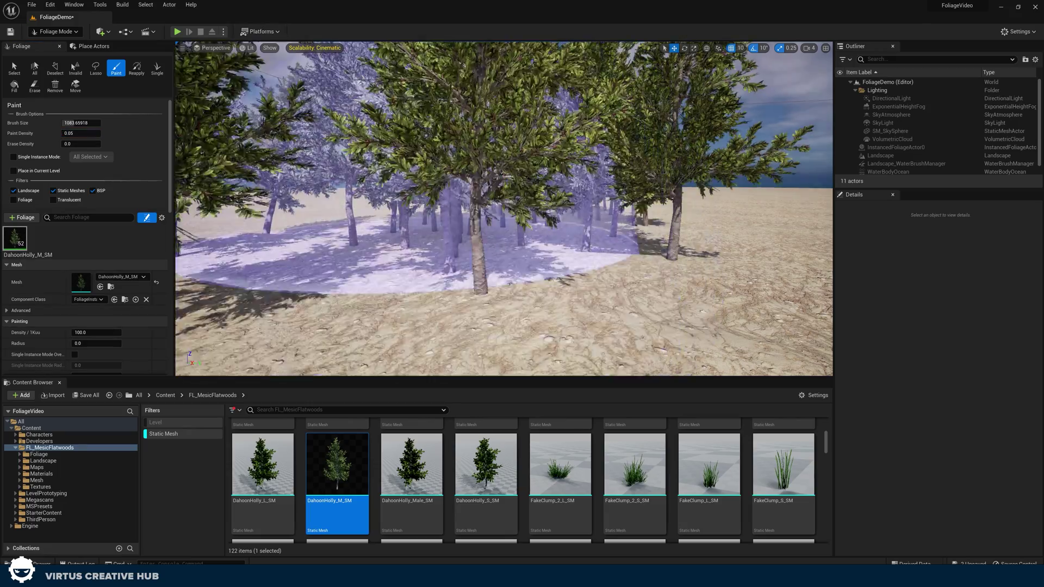
# Lower the paint density to 0.01 and paint a sparse grove of DahoonHolly_M_SM trees on the beach.
pyautogui.moveTo(478, 245); pyautogui.dragTo(478, 244, button='right')
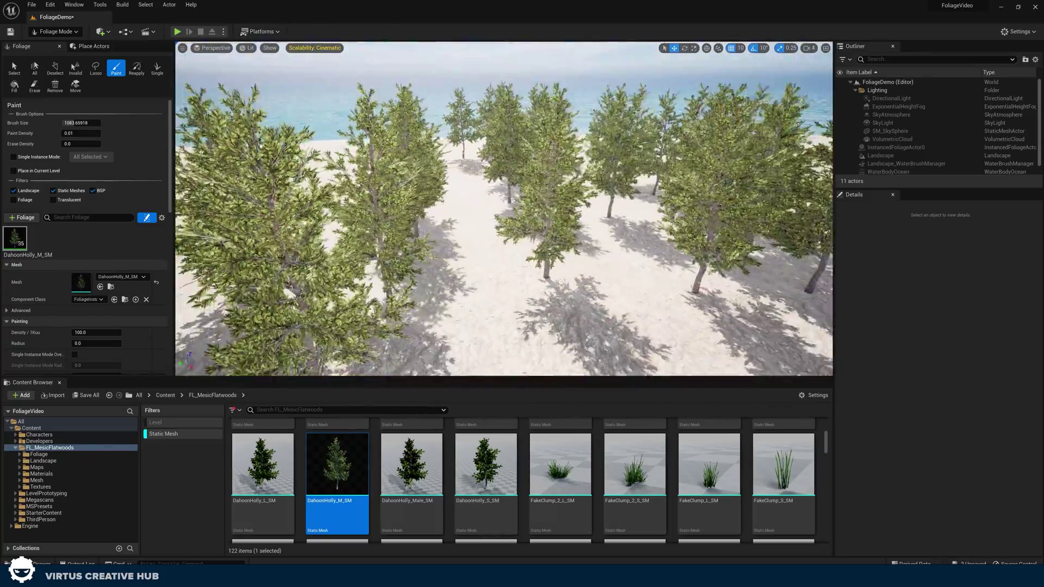
pyautogui.moveTo(649, 209); pyautogui.dragTo(695, 211, button='right')
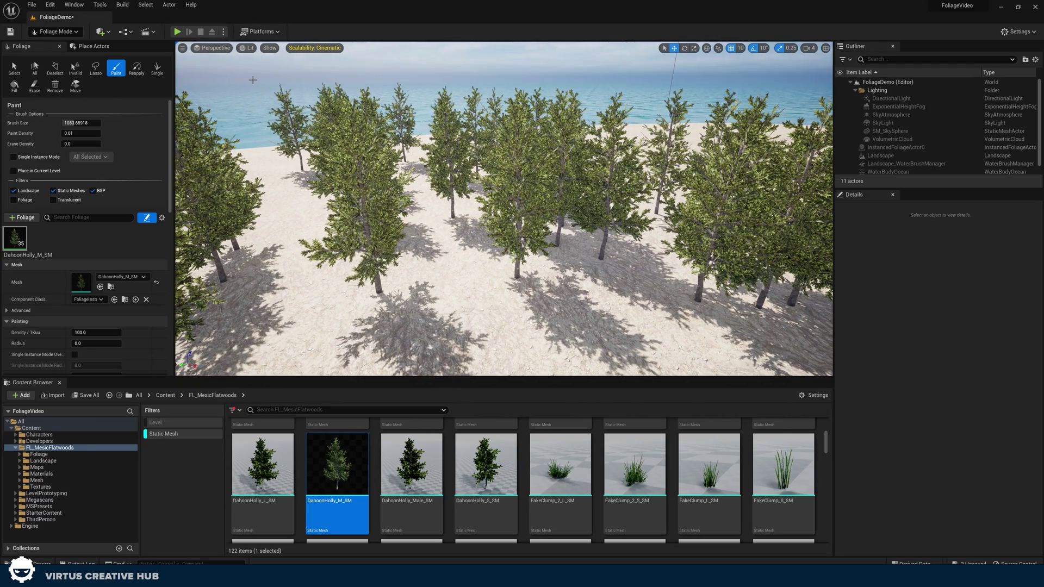
# Playtest the level and run the character through the painted grove to check the tree spacing.
pyautogui.click(177, 32)
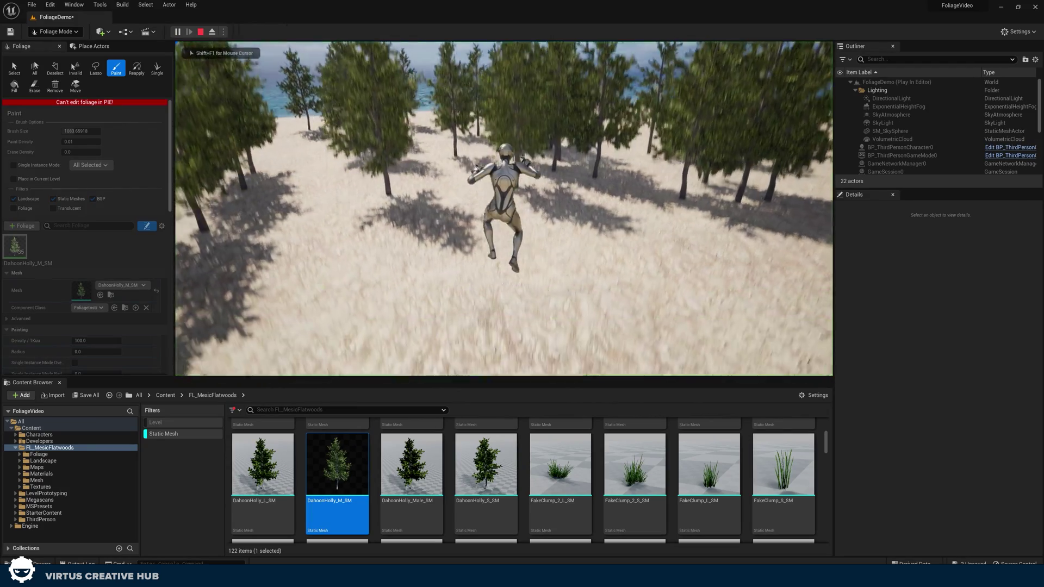
pyautogui.press('w')
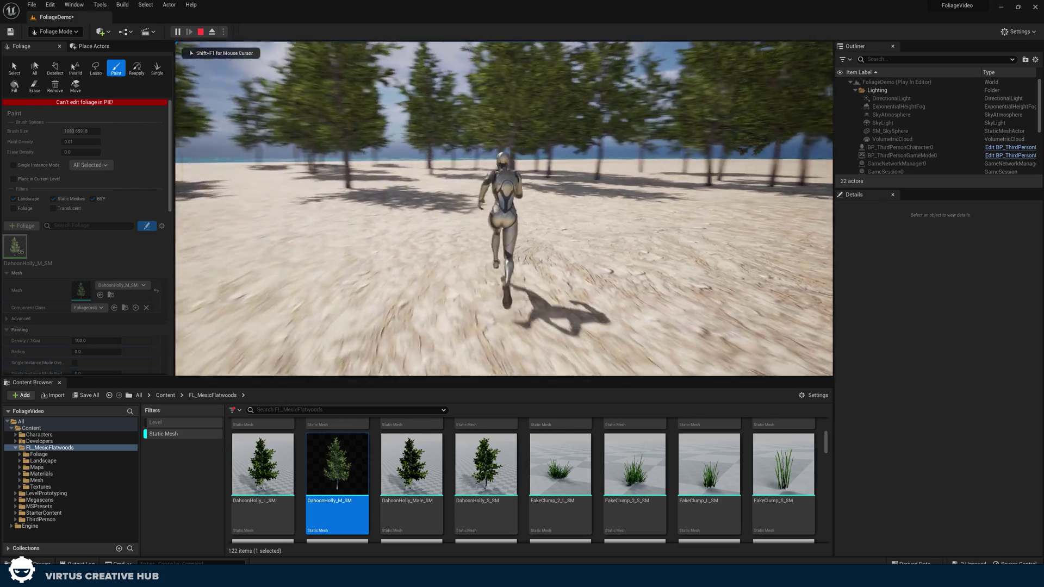
pyautogui.press('a')
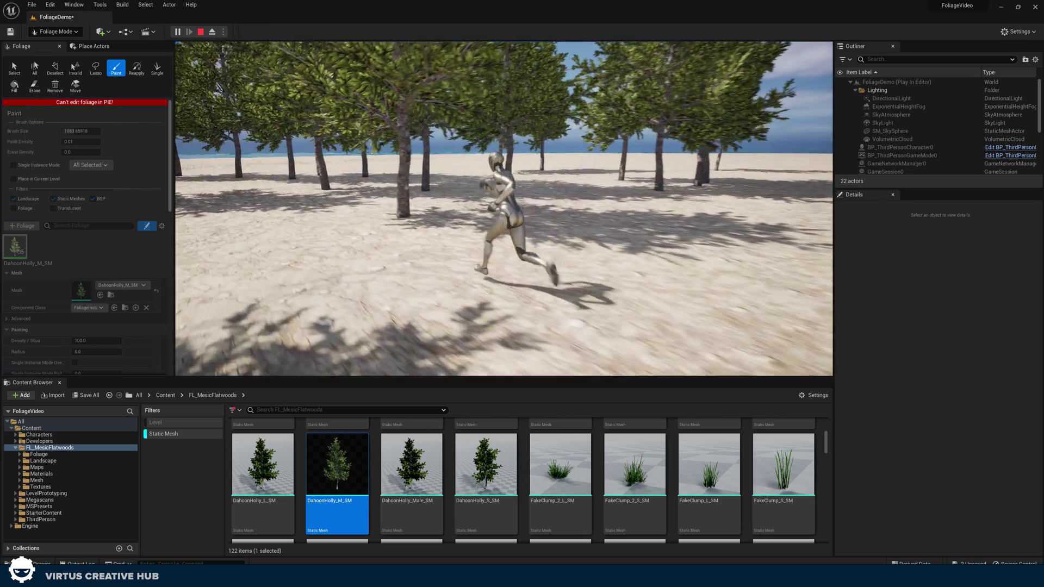
pyautogui.press('w')
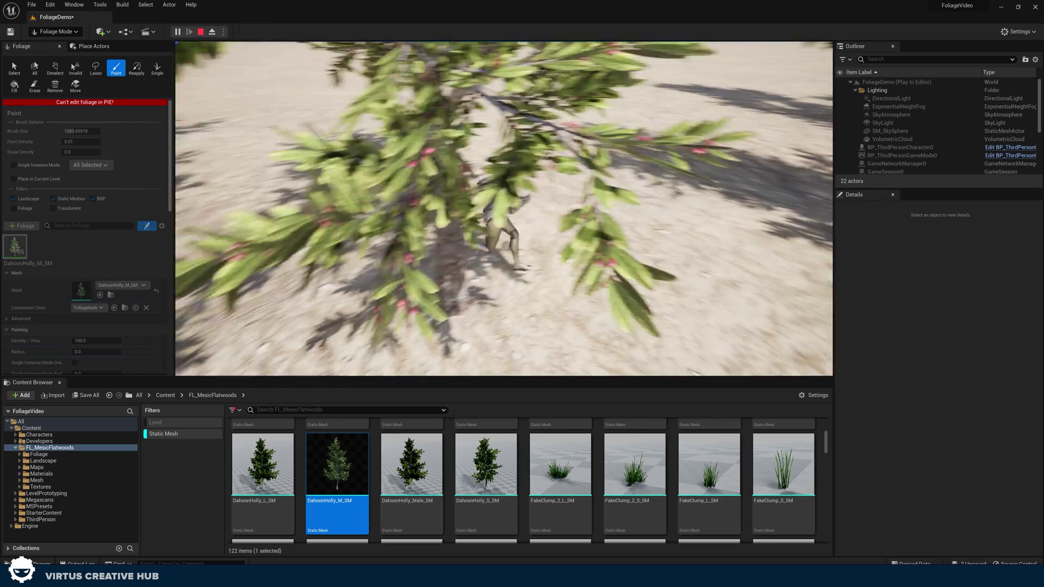
pyautogui.press('w')
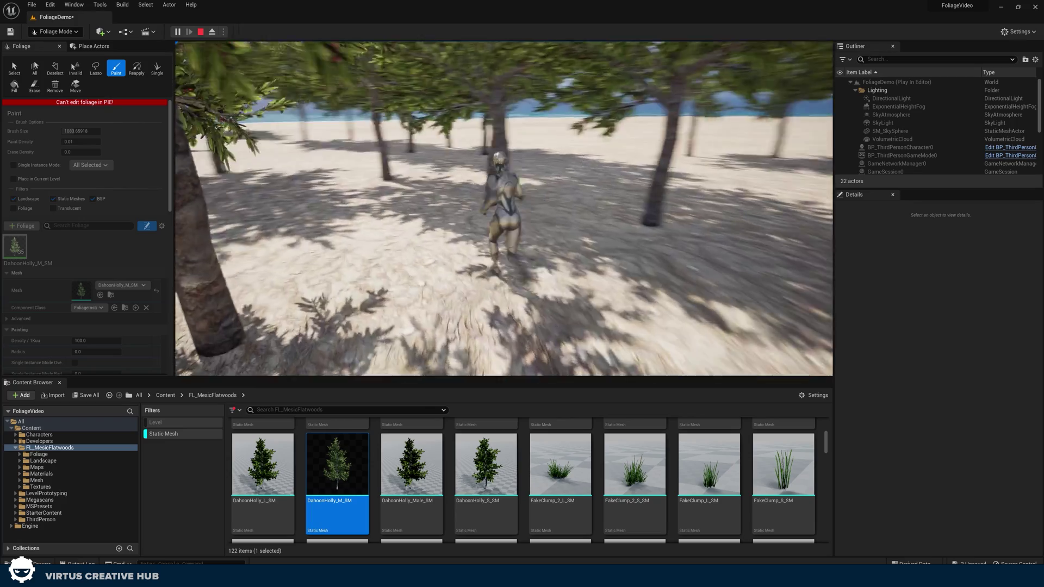
pyautogui.press('w')
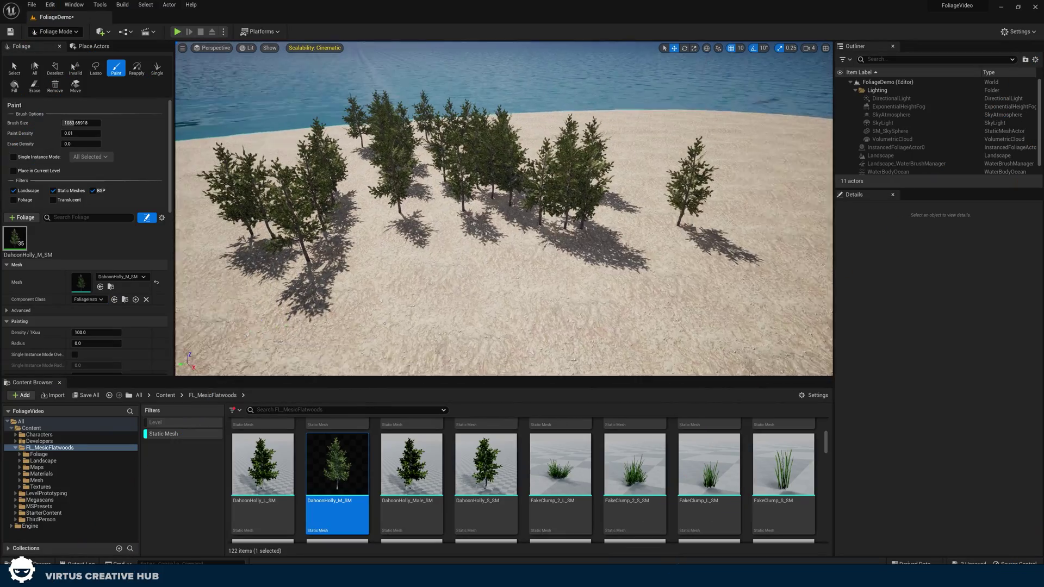
# Erase all the painted trees from the beach with the foliage brush.
pyautogui.moveTo(526, 246); pyautogui.dragTo(503, 245, button='right')
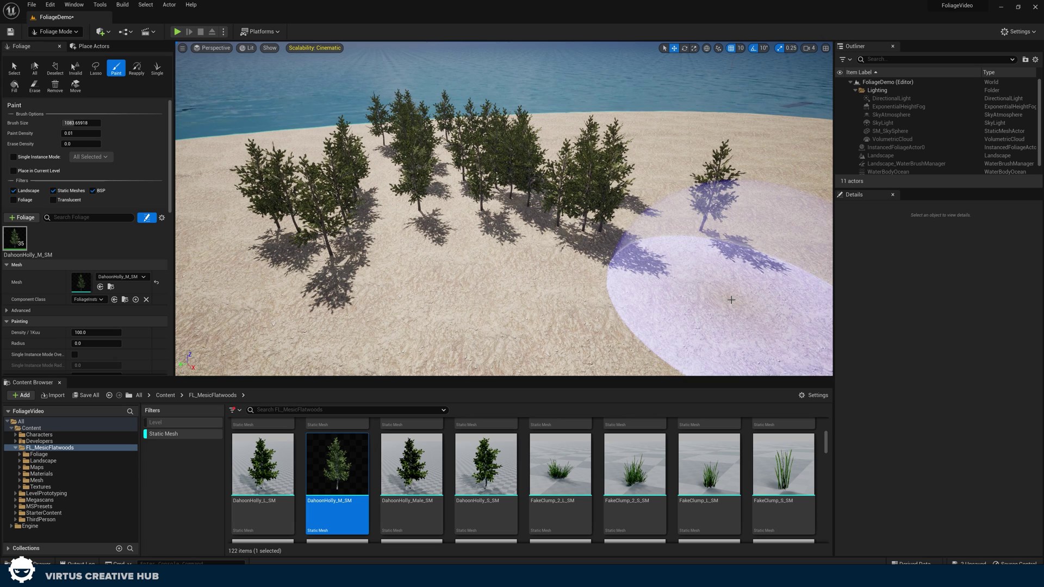
pyautogui.moveTo(742, 303)
pyautogui.keyDown('shift'); pyautogui.mouseDown()
pyautogui.moveTo(726, 252)
pyautogui.moveTo(522, 205)
pyautogui.moveTo(472, 154)
pyautogui.moveTo(424, 128)
pyautogui.moveTo(315, 205)
pyautogui.moveTo(353, 315)
pyautogui.mouseUp(); pyautogui.keyUp('shift')
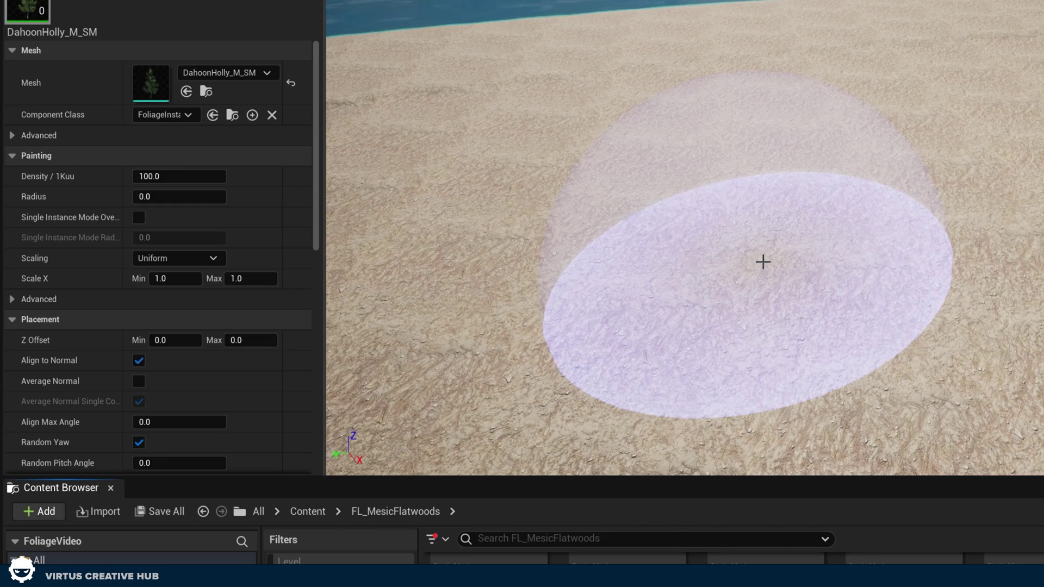
# Try painting a patch of trees with Scale X at 1.0 for both minimum and maximum, and erase the patch.
pyautogui.moveTo(869, 250)
pyautogui.mouseDown()
pyautogui.moveTo(876, 173)
pyautogui.moveTo(680, 268)
pyautogui.moveTo(731, 266)
pyautogui.mouseUp()
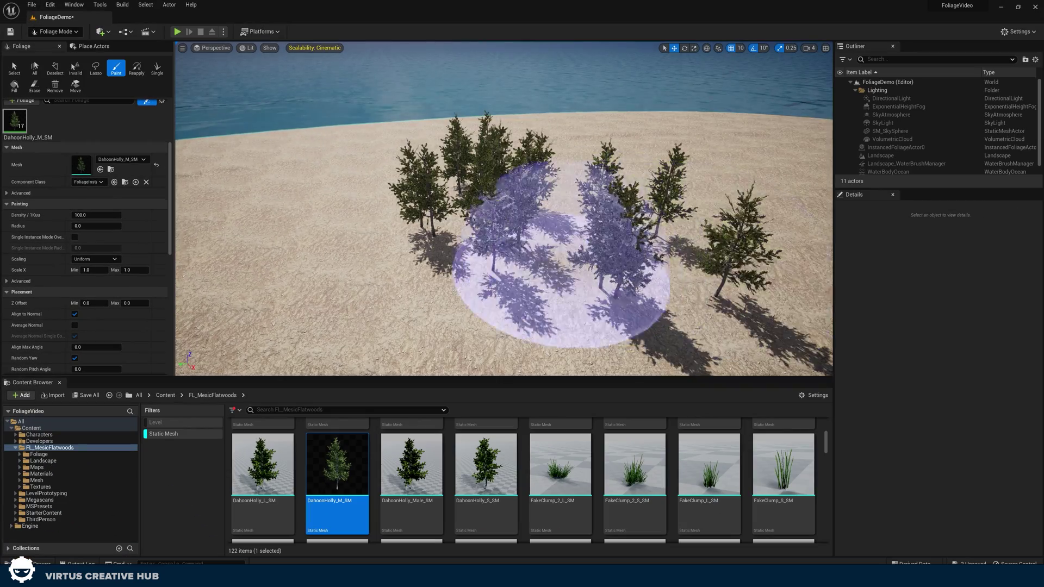
pyautogui.moveTo(559, 267); pyautogui.dragTo(652, 245, button='right')
pyautogui.moveTo(480, 295)
pyautogui.mouseDown(button='right')
pyautogui.moveTo(380, 285)
pyautogui.moveTo(386, 295)
pyautogui.mouseUp(button='right')
pyautogui.moveTo(480, 295)
pyautogui.keyDown('shift'); pyautogui.mouseDown()
pyautogui.moveTo(350, 244)
pyautogui.moveTo(601, 280)
pyautogui.moveTo(606, 226)
pyautogui.mouseUp(); pyautogui.keyUp('shift')
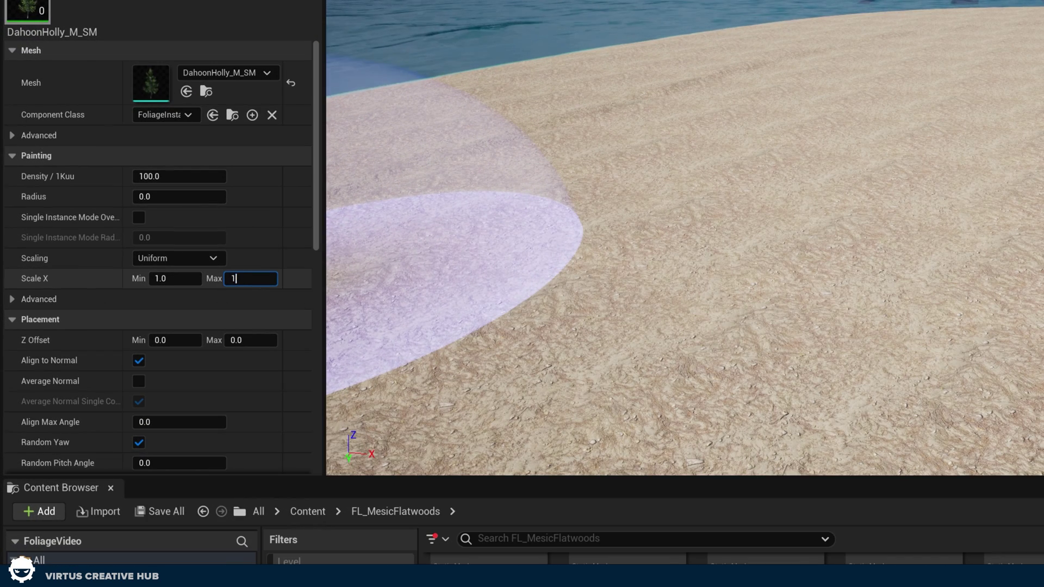
# Try a maximum Scale X of 1.5 with a stroke of trees, inspect their size variation, and undo the stroke.
pyautogui.moveTo(1033, 131)
pyautogui.mouseDown()
pyautogui.moveTo(743, 203)
pyautogui.moveTo(271, 253)
pyautogui.moveTo(716, 248)
pyautogui.moveTo(652, 239)
pyautogui.mouseUp()
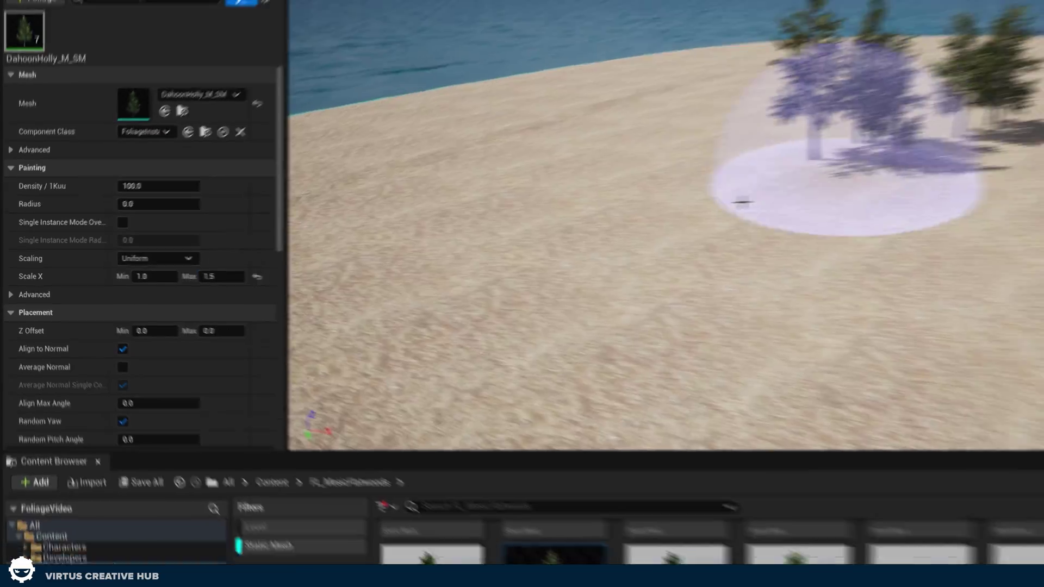
pyautogui.moveTo(652, 239)
pyautogui.mouseDown(button='right')
pyautogui.moveTo(641, 233)
pyautogui.moveTo(669, 239)
pyautogui.moveTo(625, 217)
pyautogui.mouseUp(button='right')
pyautogui.press('w')
pyautogui.press('s')
pyautogui.moveTo(692, 229)
pyautogui.mouseDown(button='right')
pyautogui.moveTo(679, 242)
pyautogui.moveTo(695, 239)
pyautogui.moveTo(692, 229)
pyautogui.mouseUp(button='right')
pyautogui.press('w')
pyautogui.hotkey('ctrl', 'z')
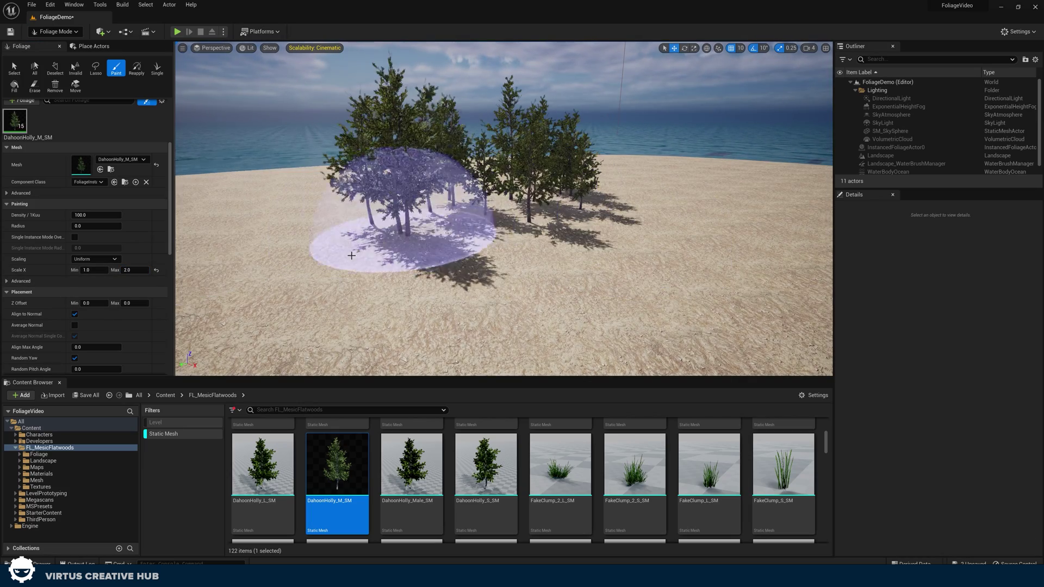
# Set the maximum Scale X to 2.0 and paint a test grove across the sand, undoing it after inspection.
pyautogui.moveTo(351, 255)
pyautogui.mouseDown()
pyautogui.moveTo(532, 271)
pyautogui.moveTo(679, 261)
pyautogui.mouseUp()
pyautogui.moveTo(679, 261); pyautogui.dragTo(701, 275, button='right')
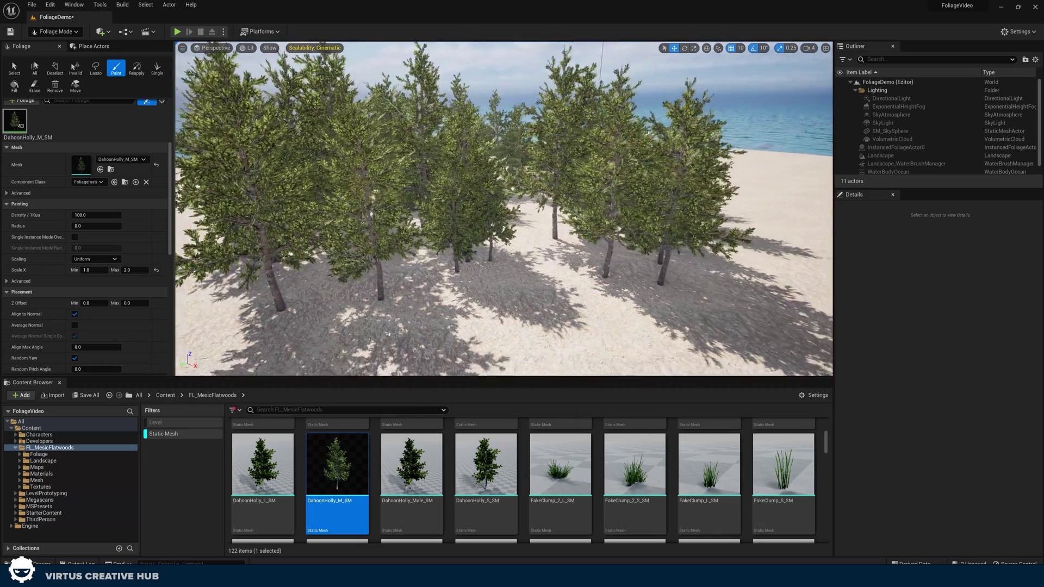
pyautogui.scroll(-4, 503, 208)
pyautogui.hotkey('ctrl', 'z')
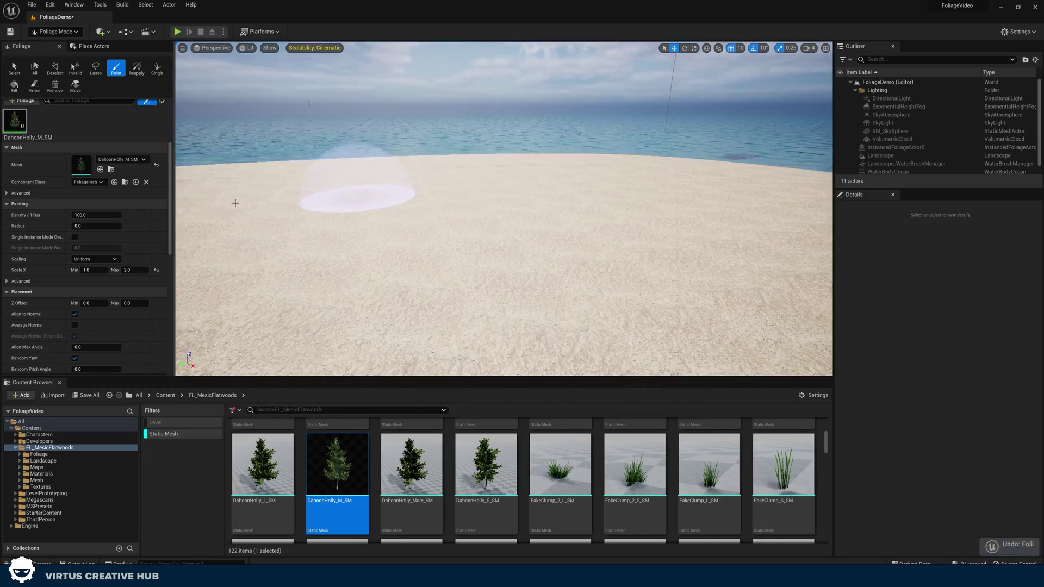
# Lower the paint density to 0.005 and paint a sparse grove of DahoonHolly_M_SM trees across the beach.
pyautogui.scroll(4, 83, 191)
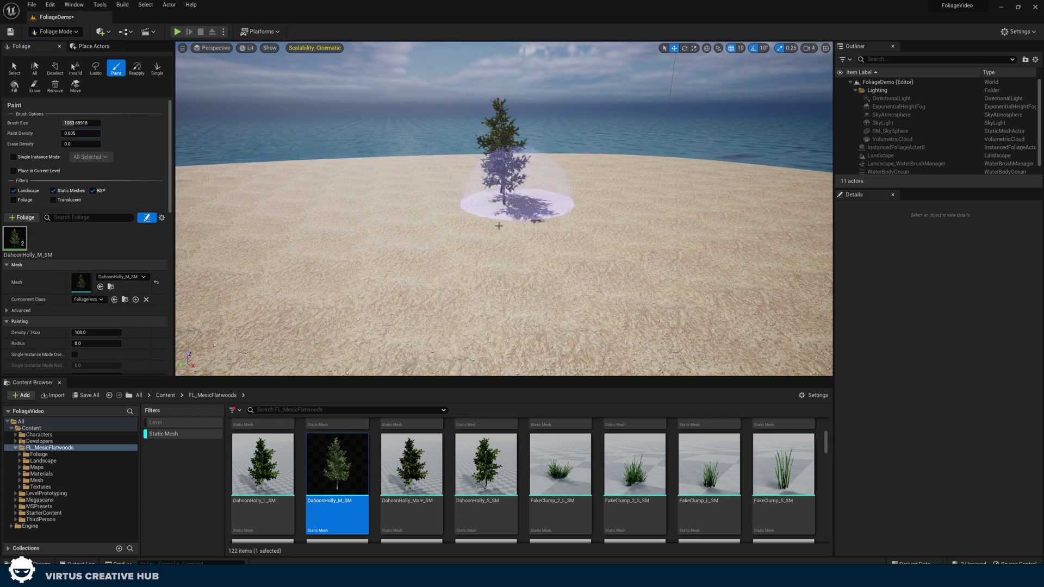
pyautogui.moveTo(285, 300); pyautogui.dragTo(804, 310)
pyautogui.press('w')
pyautogui.moveTo(804, 310); pyautogui.dragTo(913, 336, button='right')
pyautogui.press('s')
pyautogui.press('a')
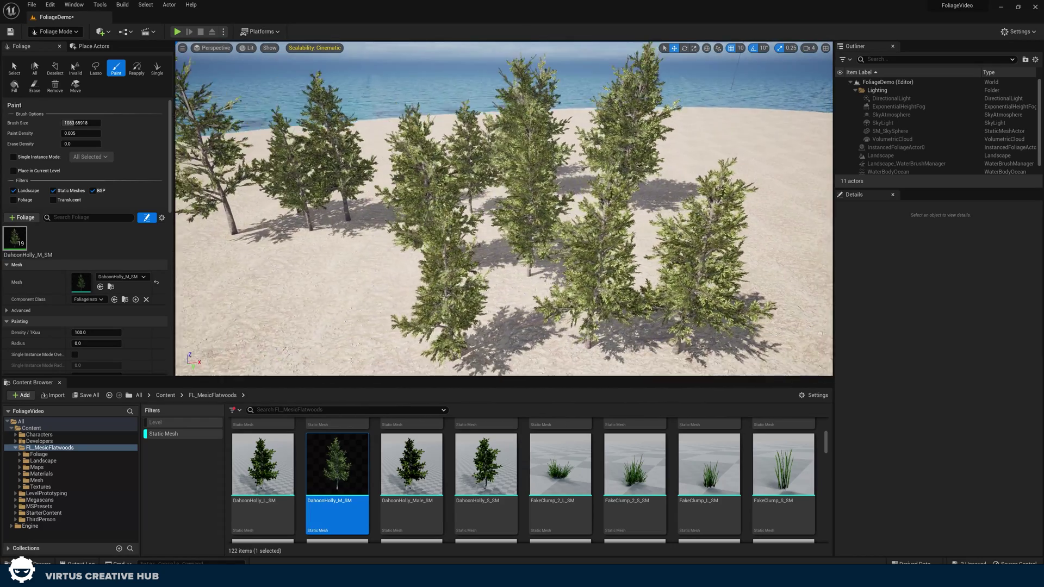
# Toggle Random Yaw in the tree's placement settings and paint another stroke of trees over the sand to compare their rotation.
pyautogui.scroll(-4, 77, 315)
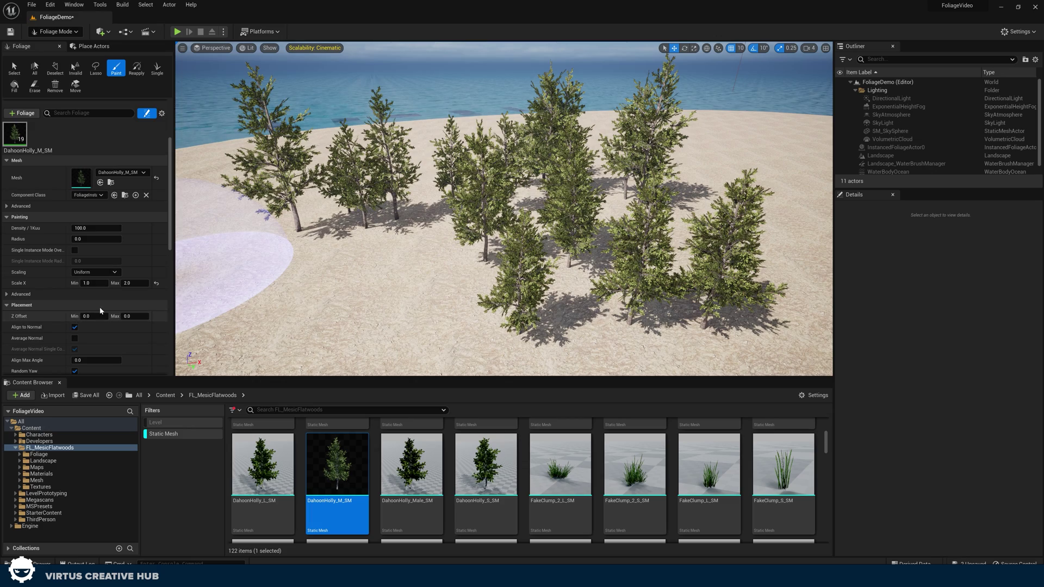
pyautogui.scroll(-2, 100, 311)
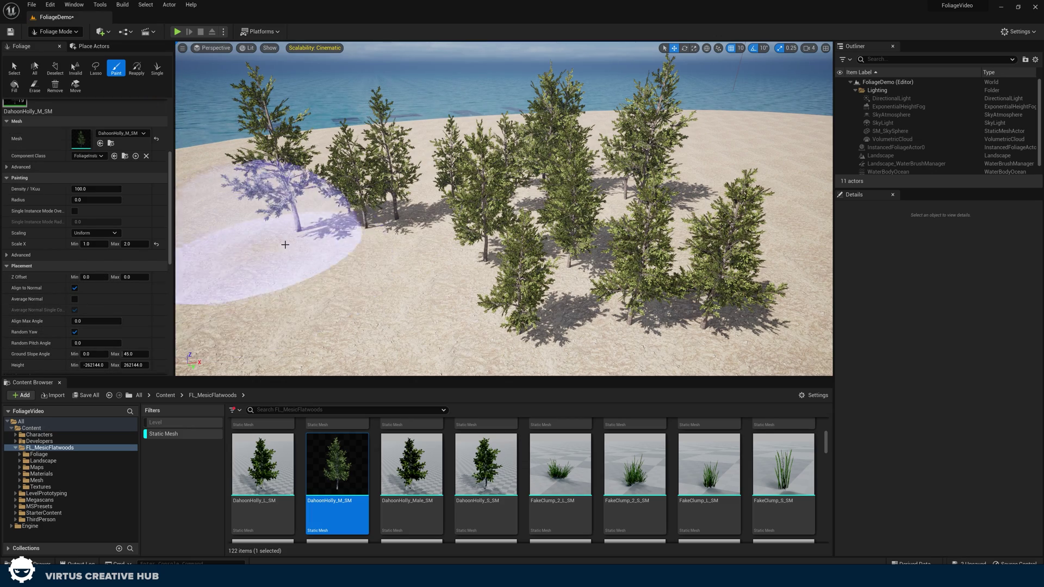
pyautogui.moveTo(285, 244); pyautogui.dragTo(285, 245, button='right')
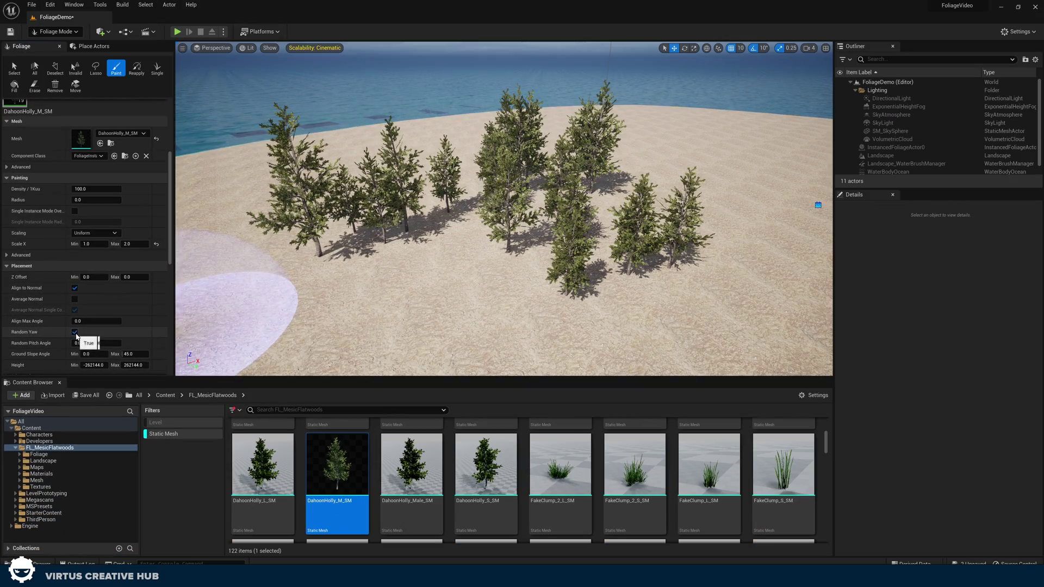
pyautogui.click(76, 335)
pyautogui.moveTo(413, 244); pyautogui.dragTo(576, 248, button='right')
pyautogui.moveTo(440, 244)
pyautogui.mouseDown()
pyautogui.moveTo(673, 284)
pyautogui.moveTo(798, 200)
pyautogui.moveTo(633, 162)
pyautogui.mouseUp()
pyautogui.moveTo(633, 162)
pyautogui.mouseDown(button='right')
pyautogui.moveTo(677, 174)
pyautogui.moveTo(605, 201)
pyautogui.mouseUp(button='right')
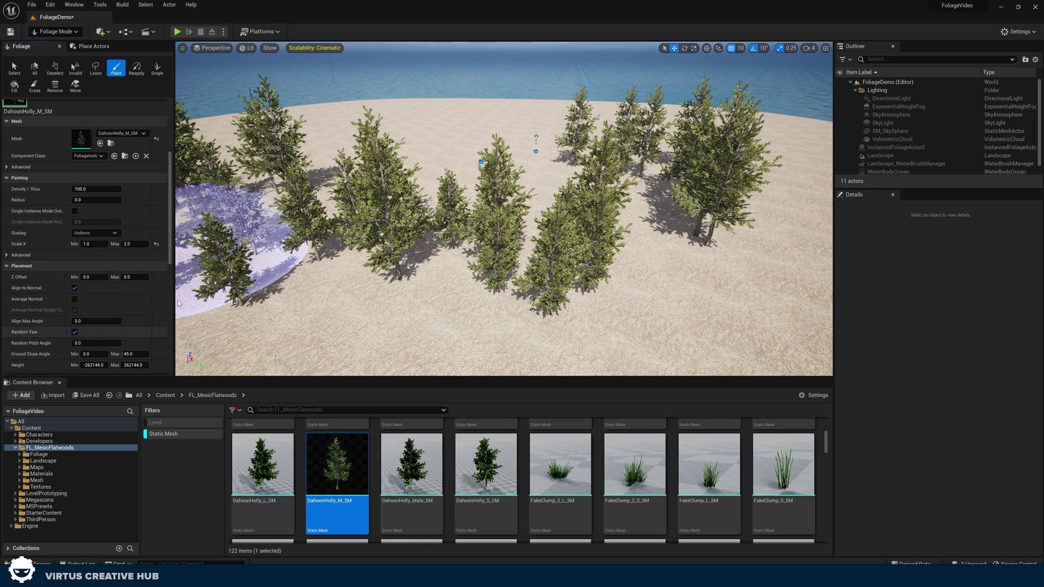
pyautogui.moveTo(326, 272)
pyautogui.mouseDown(button='right')
pyautogui.moveTo(255, 274)
pyautogui.moveTo(342, 274)
pyautogui.mouseUp(button='right')
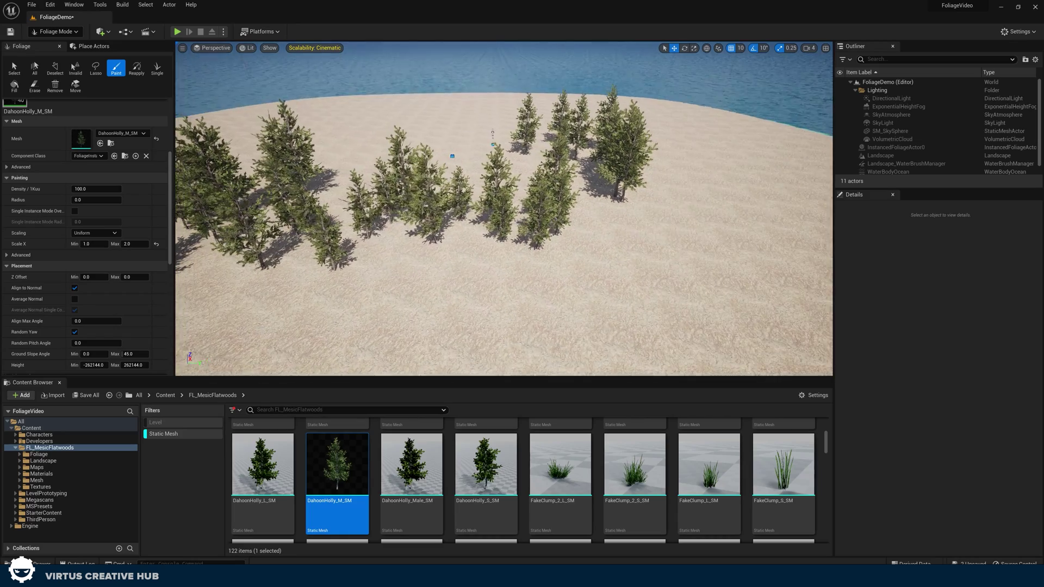
# Erase every remaining DahoonHolly_M_SM tree from the island with the foliage brush.
pyautogui.press('shift')
pyautogui.moveTo(519, 139)
pyautogui.keyDown('shift'); pyautogui.mouseDown()
pyautogui.moveTo(617, 205)
pyautogui.moveTo(617, 156)
pyautogui.moveTo(494, 205)
pyautogui.moveTo(471, 228)
pyautogui.mouseUp(); pyautogui.keyUp('shift')
pyautogui.moveTo(375, 228)
pyautogui.keyDown('shift'); pyautogui.mouseDown()
pyautogui.moveTo(255, 207)
pyautogui.moveTo(202, 217)
pyautogui.moveTo(364, 231)
pyautogui.mouseUp(); pyautogui.keyUp('shift')
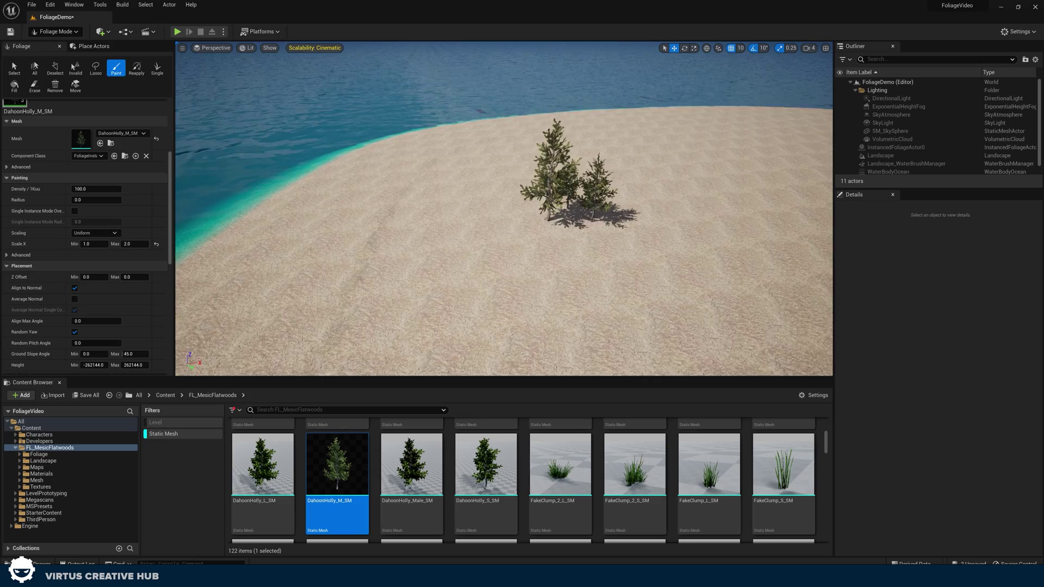
pyautogui.moveTo(555, 191)
pyautogui.keyDown('shift'); pyautogui.mouseDown()
pyautogui.moveTo(531, 216)
pyautogui.moveTo(571, 210)
pyautogui.mouseUp(); pyautogui.keyUp('shift')
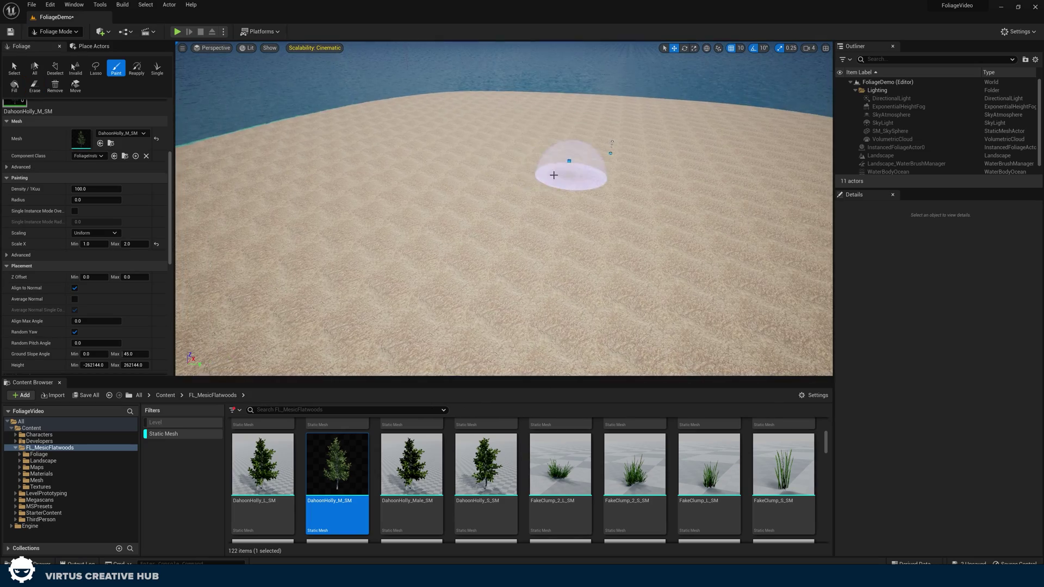
# Paint a fresh grove of DahoonHolly_M_SM trees on the empty sand and view it from above.
pyautogui.moveTo(550, 175)
pyautogui.mouseDown()
pyautogui.moveTo(378, 233)
pyautogui.moveTo(700, 256)
pyautogui.moveTo(568, 176)
pyautogui.moveTo(442, 225)
pyautogui.moveTo(396, 177)
pyautogui.moveTo(500, 320)
pyautogui.moveTo(666, 201)
pyautogui.moveTo(651, 227)
pyautogui.mouseUp()
pyautogui.moveTo(646, 236); pyautogui.dragTo(686, 258, button='right')
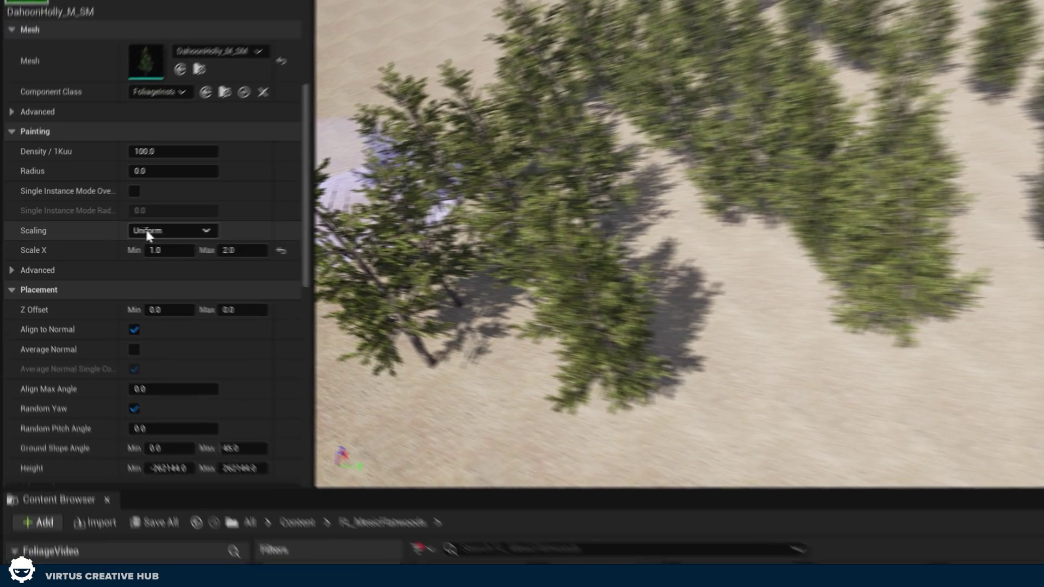
# Examine the tree's Instance Settings, including cull distance, shadow casting and collision presets.
pyautogui.scroll(-5, 73, 264)
pyautogui.scroll(-3, 115, 397)
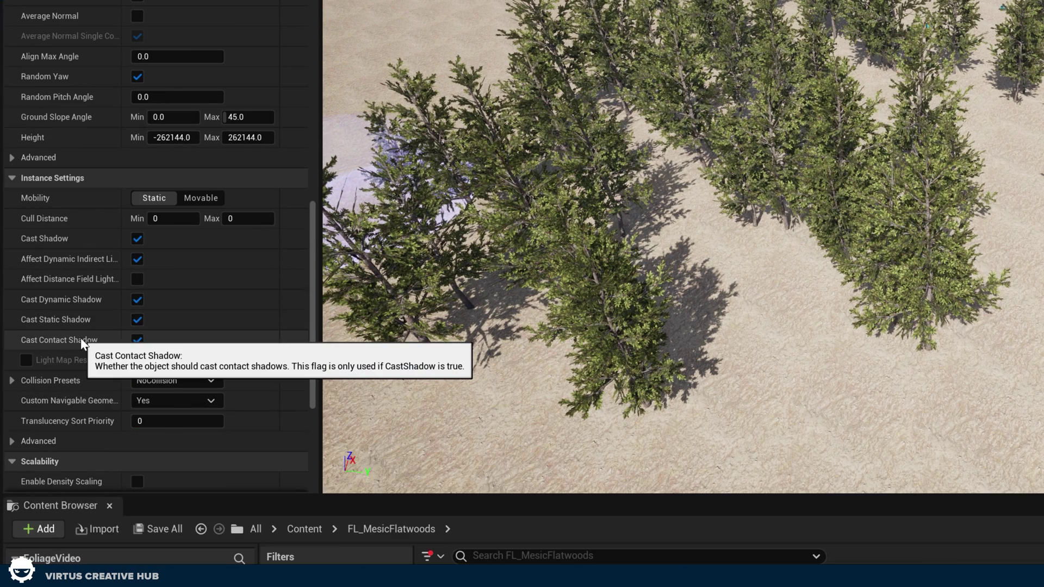
pyautogui.scroll(1, 158, 304)
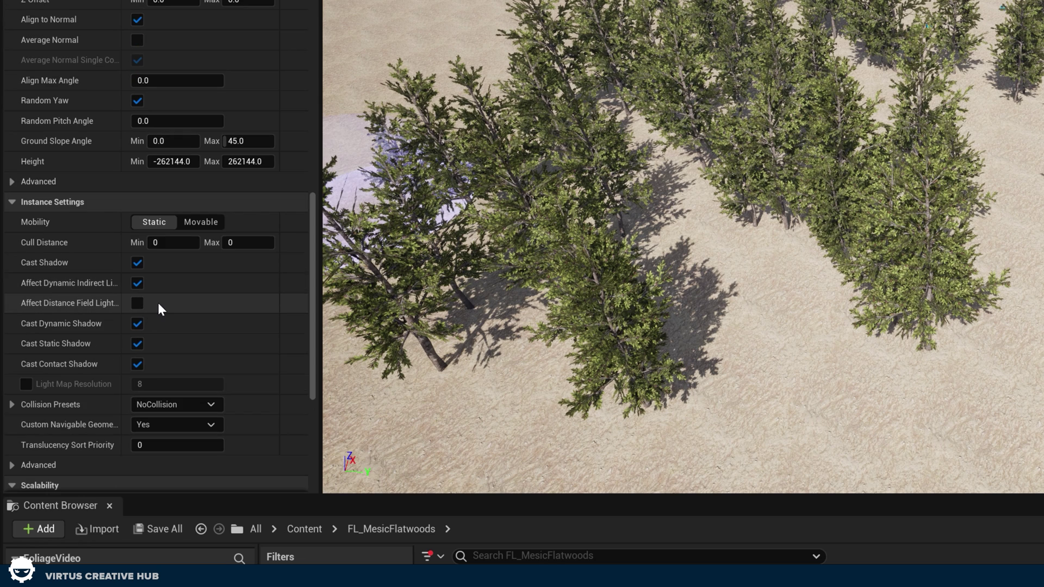
pyautogui.scroll(5, 105, 306)
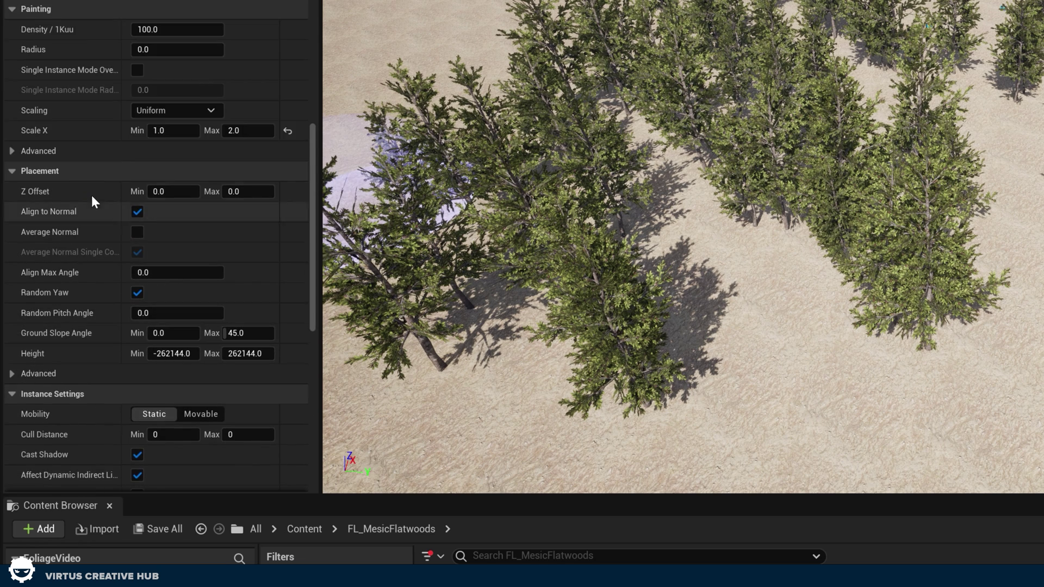
pyautogui.scroll(4, 103, 154)
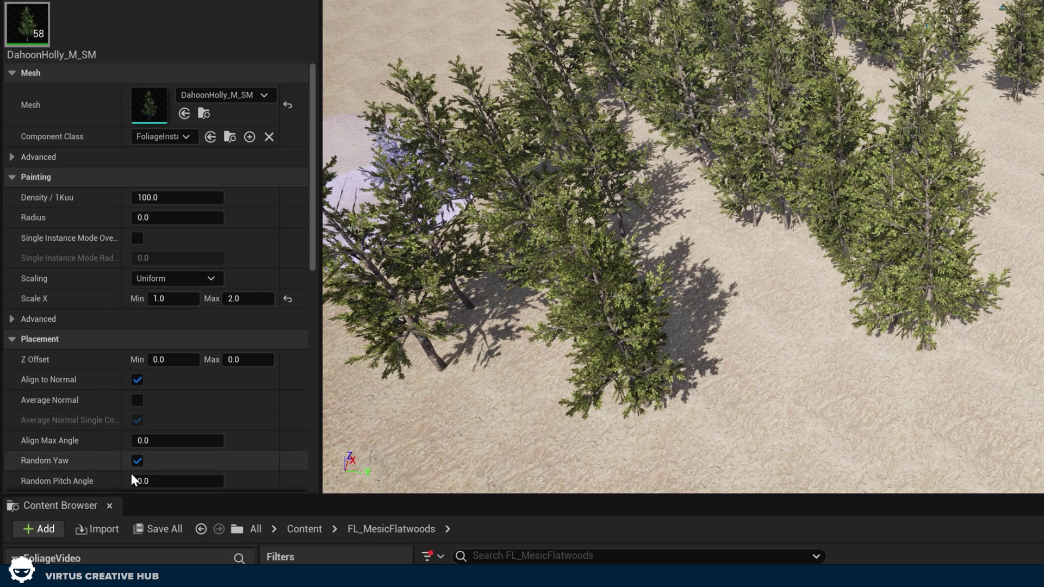
pyautogui.scroll(-5, 647, 357)
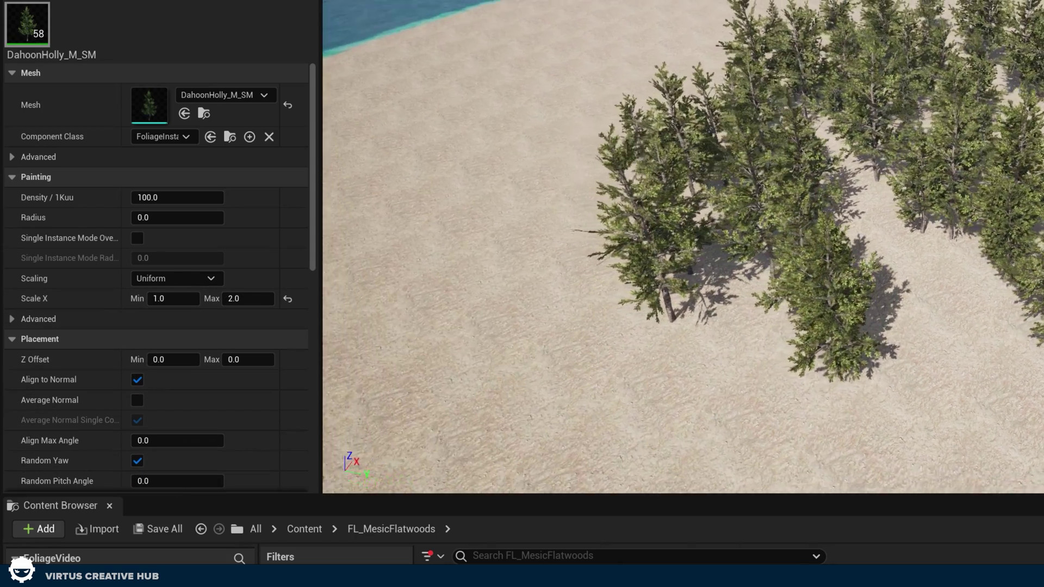
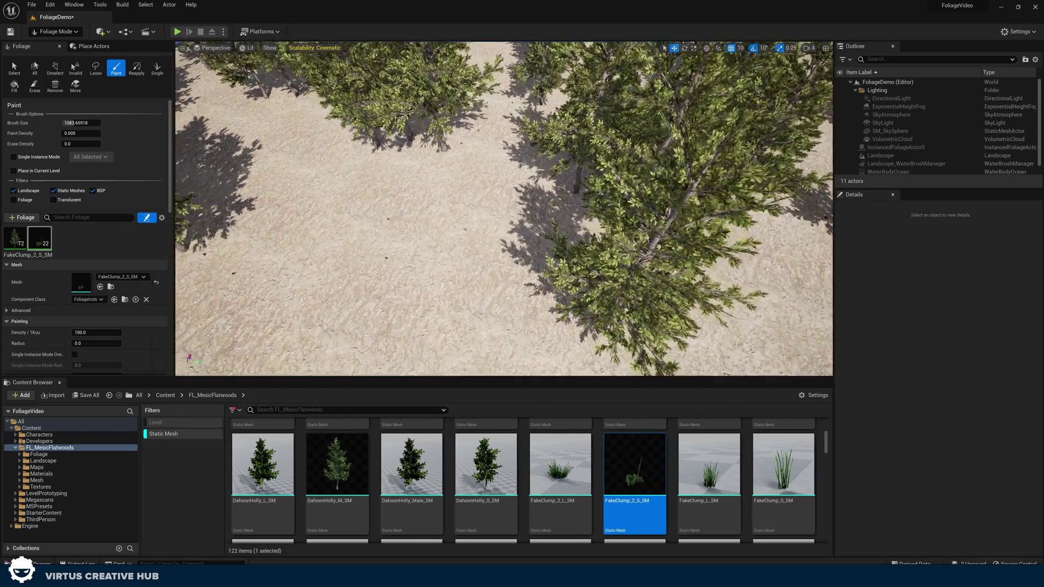
# Undo the recent strokes of mixed DahoonHolly_M_SM trees and FakeClump_2_S_SM grass.
pyautogui.moveTo(504, 209); pyautogui.dragTo(266, 112, button='right')
pyautogui.moveTo(498, 154); pyautogui.dragTo(498, 154, button='right')
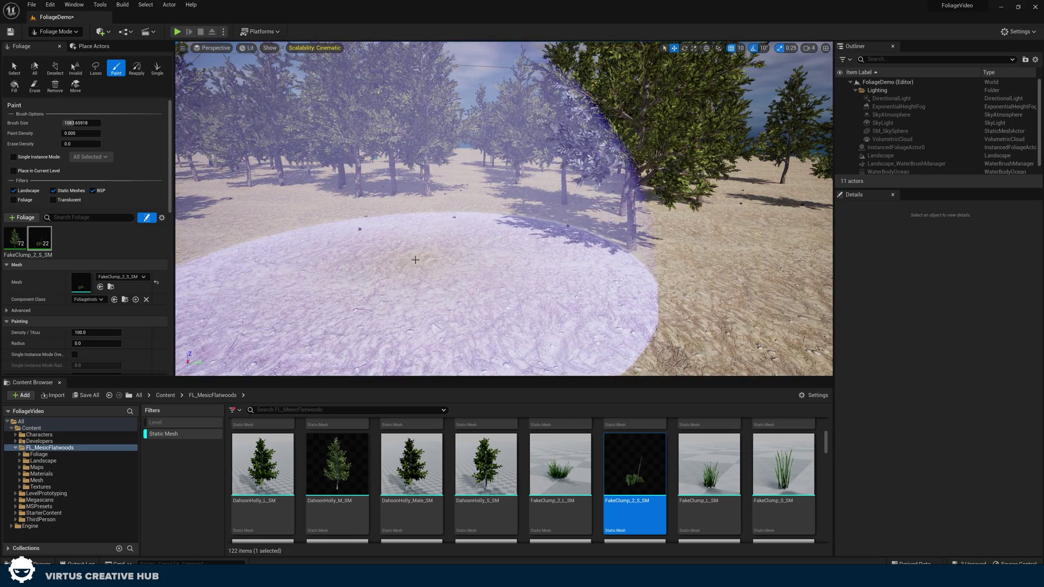
pyautogui.hotkey('ctrl', 'z')
pyautogui.hotkey('ctrl', 'z')
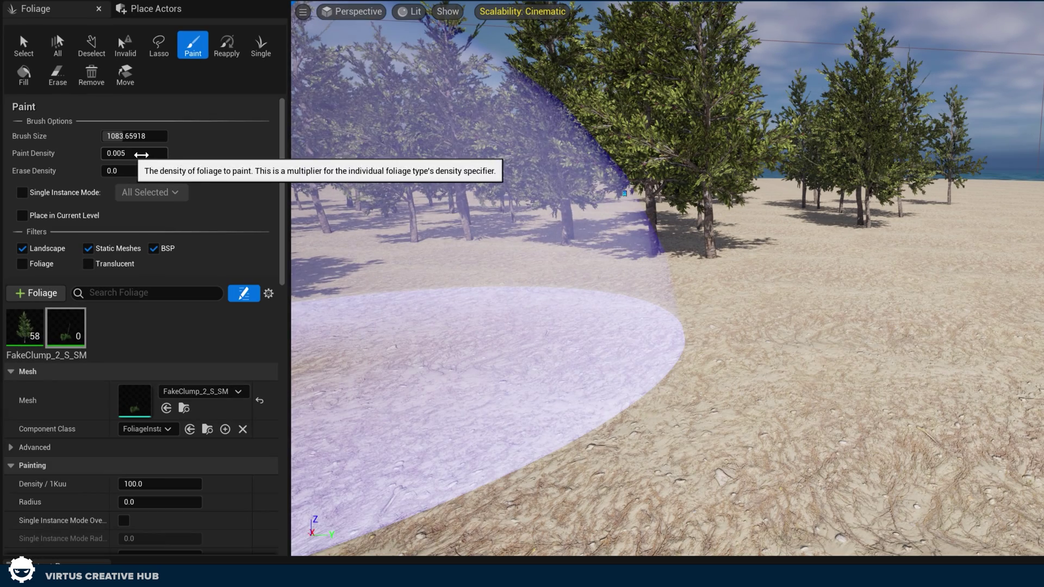
# Set the foliage brush's Paint Density to 1.0.
pyautogui.click(80, 133)
pyautogui.write('1')
pyautogui.press('Return')
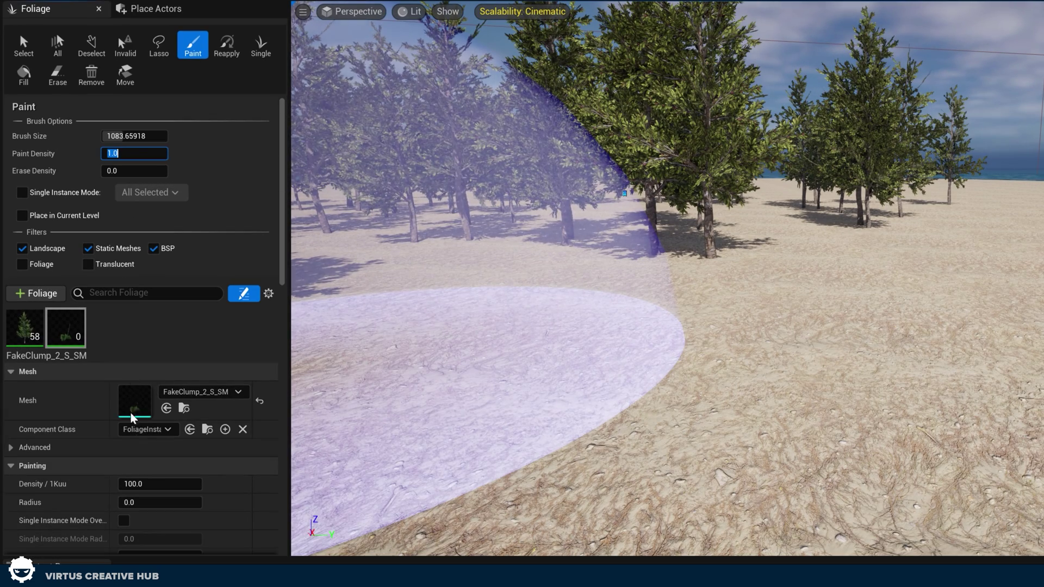
# Set DahoonHolly_M_SM's Density / 1Kuu to 5.0, paint a test stroke of trees and grass on the sand, and undo it.
pyautogui.click(26, 332)
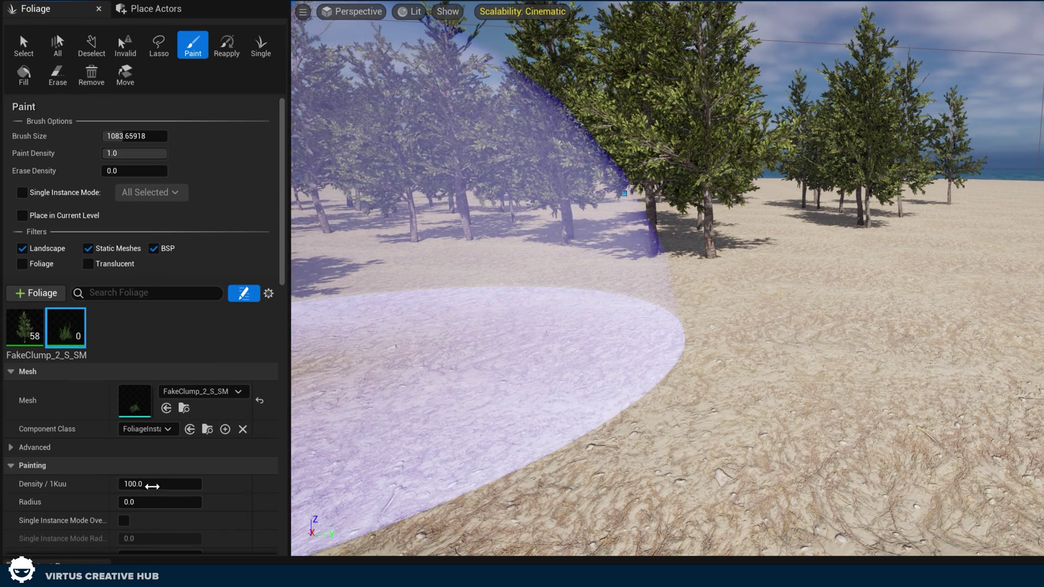
pyautogui.click(27, 342)
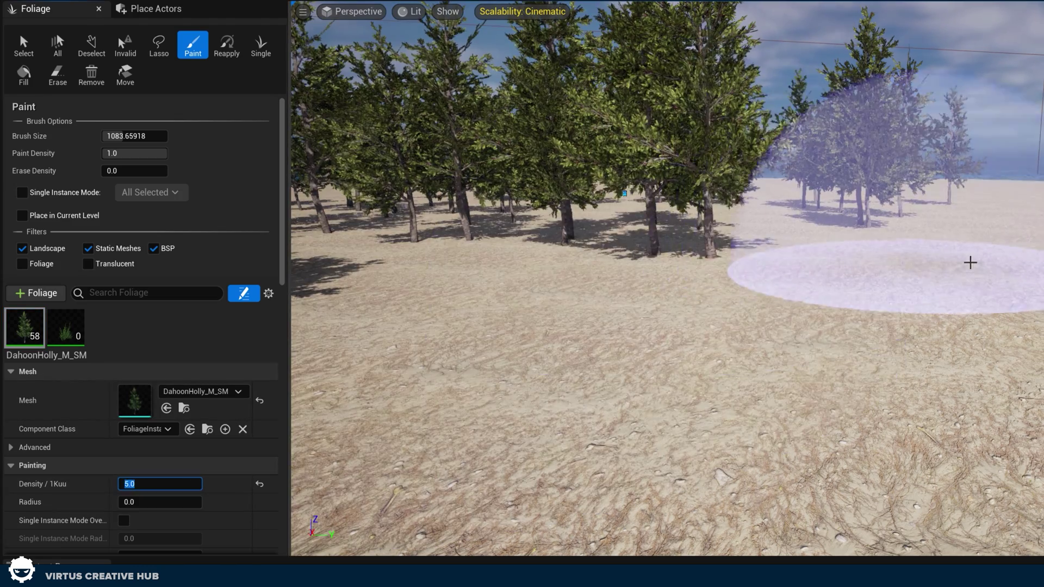
pyautogui.moveTo(904, 261); pyautogui.dragTo(724, 377)
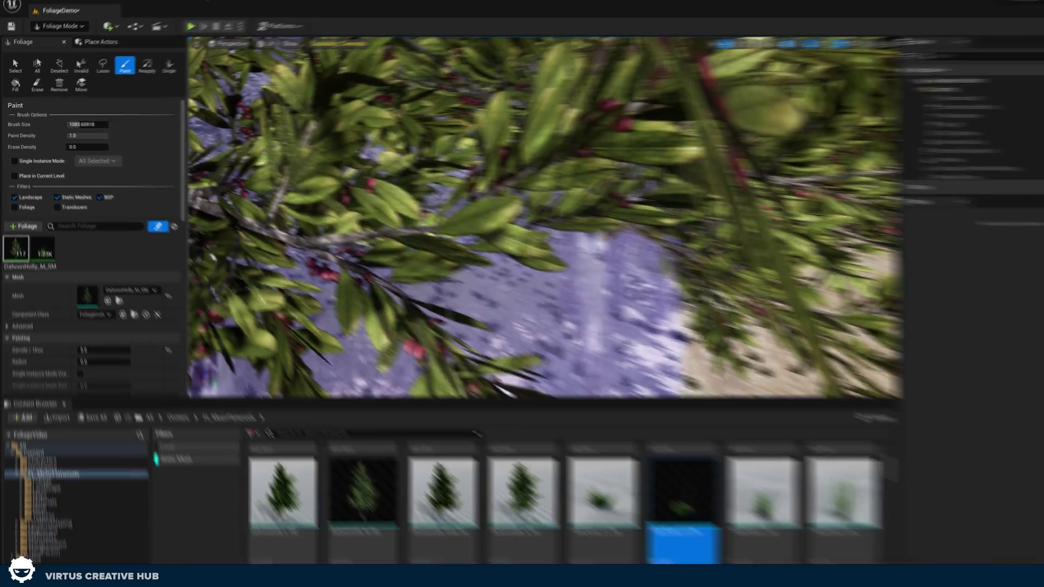
pyautogui.press('s')
pyautogui.moveTo(504, 209); pyautogui.dragTo(442, 209, button='right')
pyautogui.hotkey('ctrl', 'z')
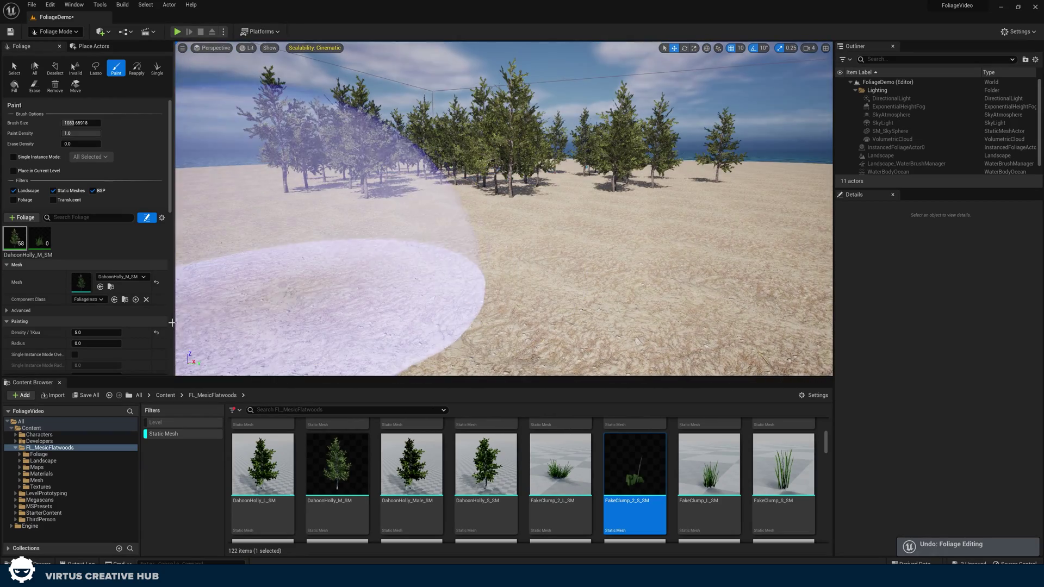
# Lower the tree's Density / 1Kuu to 1.0, paint trees with grass beside the grove, inspect the spacing up close, and undo the stroke.
pyautogui.write('1')
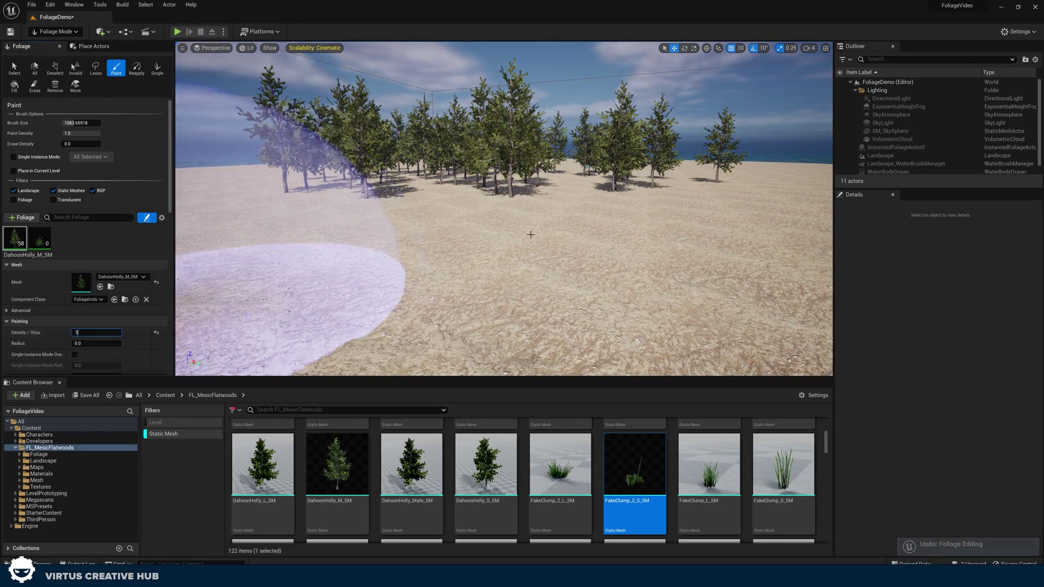
pyautogui.moveTo(612, 231)
pyautogui.mouseDown()
pyautogui.moveTo(625, 223)
pyautogui.moveTo(361, 293)
pyautogui.moveTo(353, 307)
pyautogui.mouseUp()
pyautogui.moveTo(354, 307); pyautogui.dragTo(449, 302, button='right')
pyautogui.press('a')
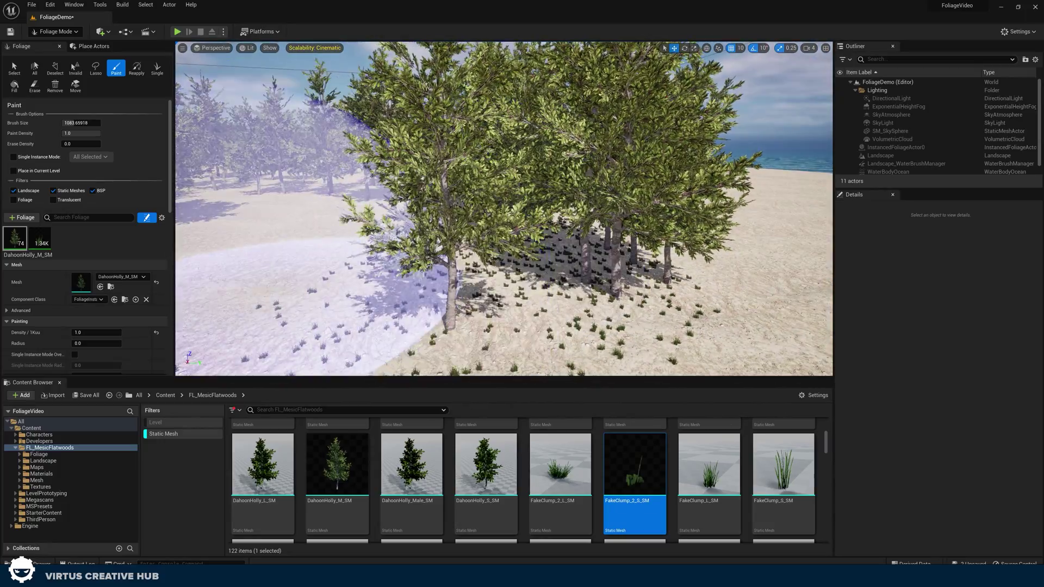
pyautogui.press('a')
pyautogui.moveTo(247, 271)
pyautogui.mouseDown(button='right')
pyautogui.moveTo(316, 294)
pyautogui.moveTo(369, 294)
pyautogui.moveTo(326, 263)
pyautogui.mouseUp(button='right')
pyautogui.press('s')
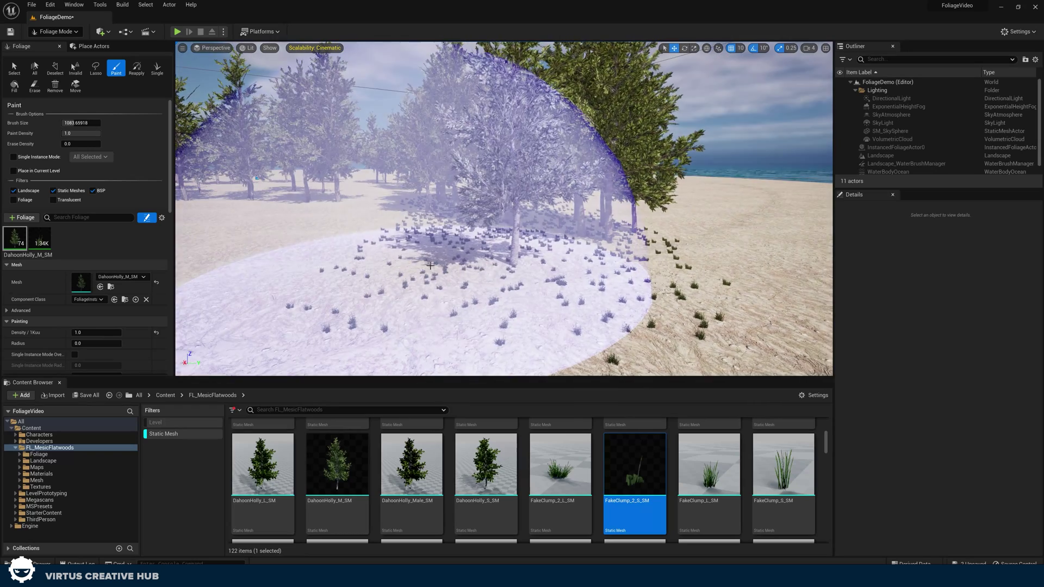
pyautogui.hotkey('ctrl', 'z')
pyautogui.hotkey('ctrl', 'z')
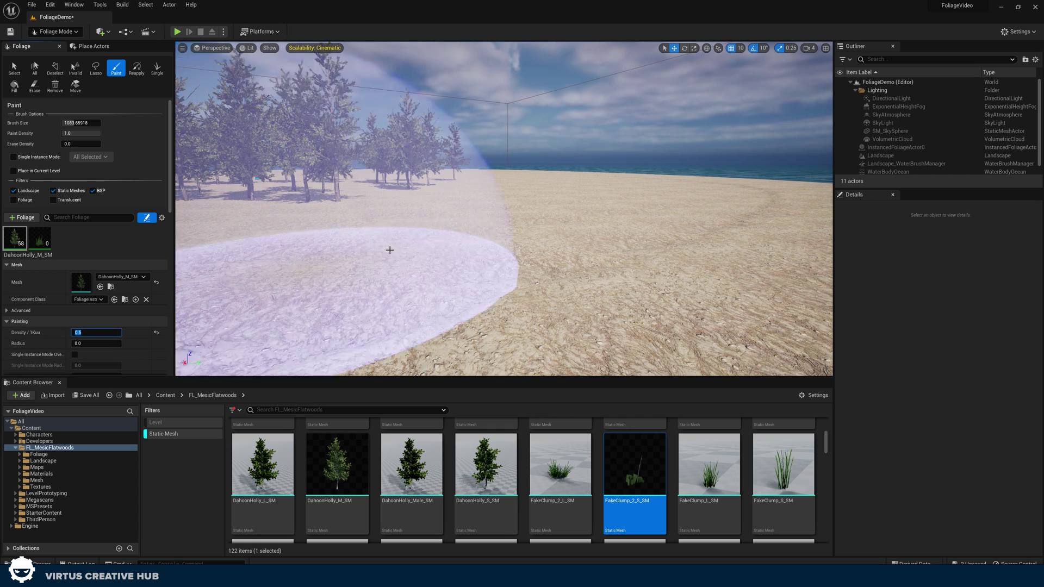
# Set the tree's Density / 1Kuu to 0.5, test it with a stroke of trees and grass, and undo that stroke.
pyautogui.moveTo(491, 219); pyautogui.dragTo(351, 275)
pyautogui.moveTo(350, 275)
pyautogui.mouseDown(button='right')
pyautogui.moveTo(267, 299)
pyautogui.moveTo(304, 290)
pyautogui.moveTo(293, 266)
pyautogui.moveTo(234, 264)
pyautogui.moveTo(245, 258)
pyautogui.moveTo(250, 217)
pyautogui.moveTo(293, 310)
pyautogui.moveTo(267, 307)
pyautogui.moveTo(244, 283)
pyautogui.mouseUp(button='right')
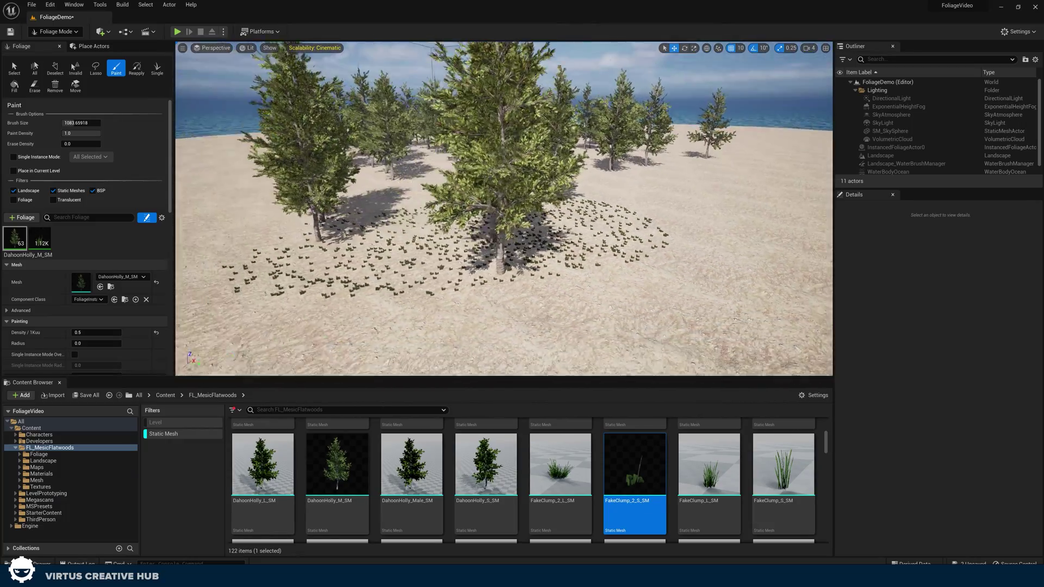
pyautogui.hotkey('ctrl', 'z')
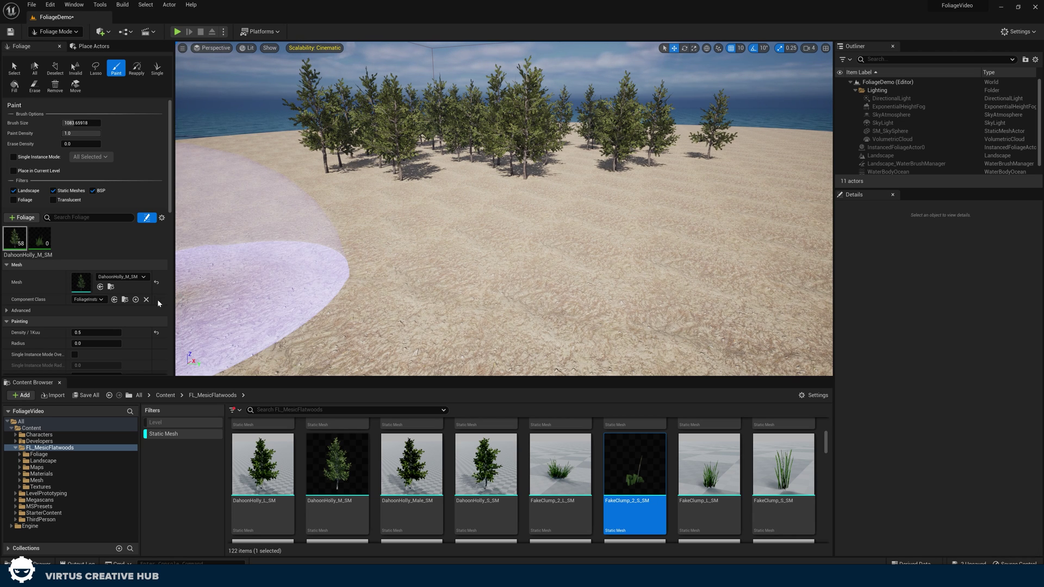
# Select the FakeClump_2_S_SM grass and set its Scale X to a minimum of 3.0 and a maximum of 6.0.
pyautogui.scroll(-6, 98, 348)
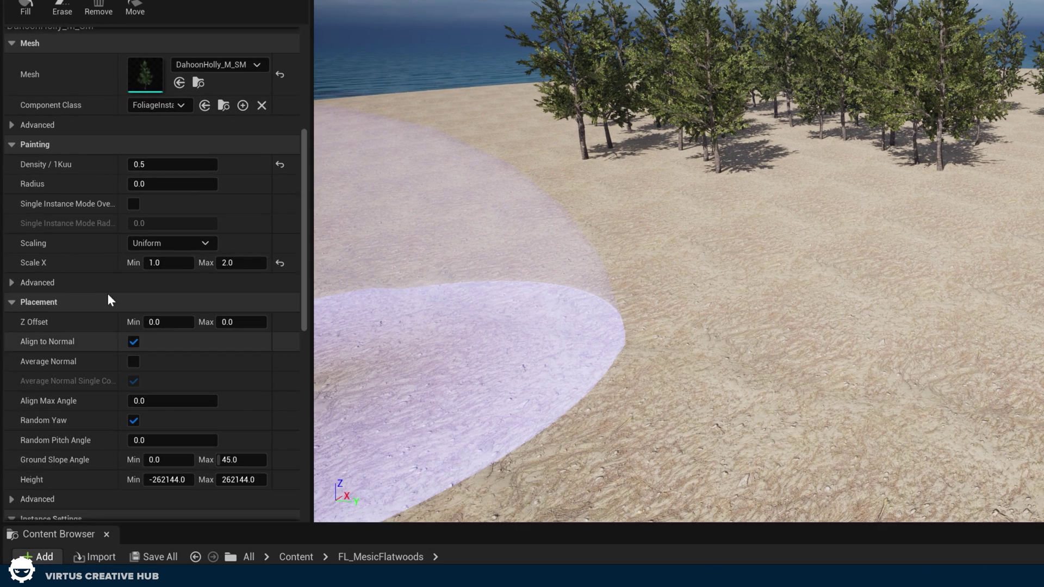
pyautogui.scroll(2, 58, 223)
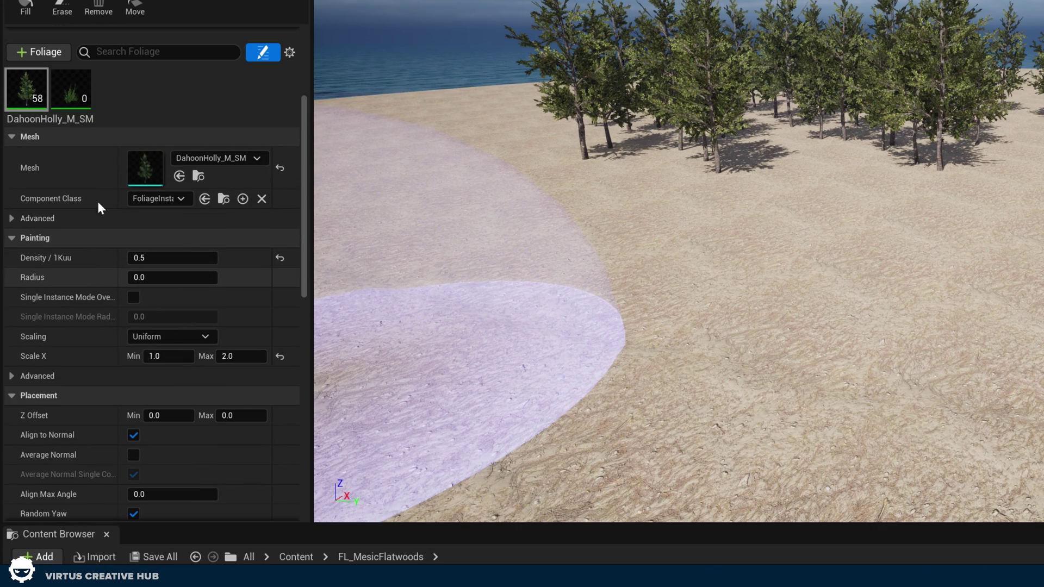
pyautogui.click(64, 100)
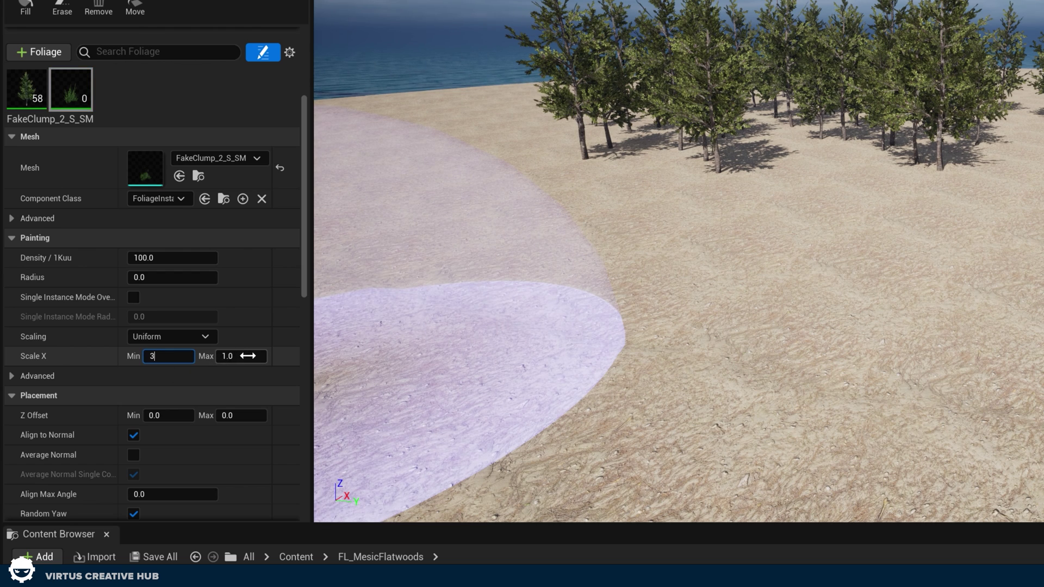
pyautogui.write('6')
pyautogui.press('Return')
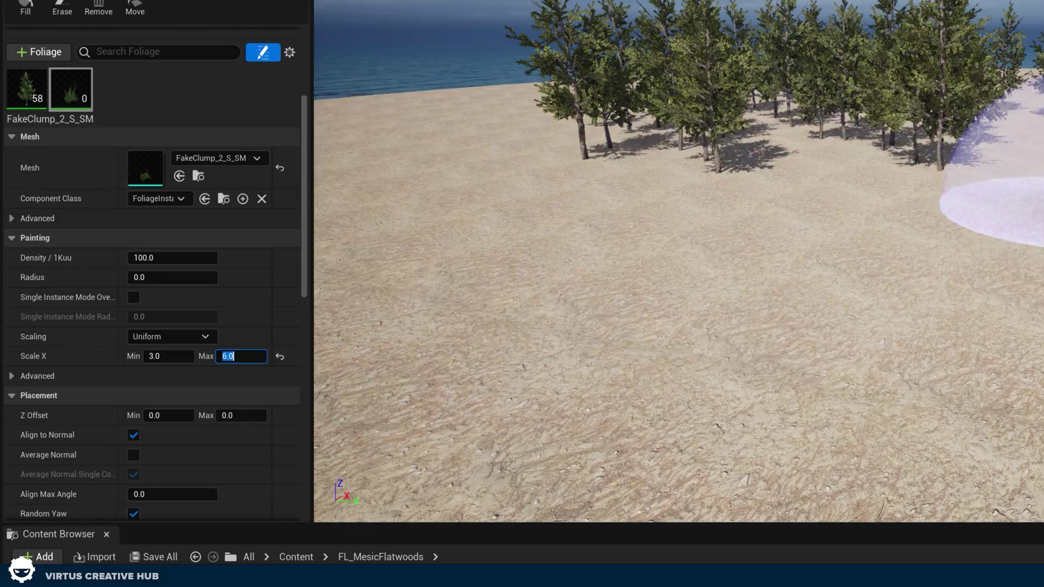
# Paint a swath of trees and enlarged grass clumps across the sand and view it from close up.
pyautogui.moveTo(997, 231)
pyautogui.mouseDown()
pyautogui.moveTo(806, 306)
pyautogui.moveTo(489, 342)
pyautogui.moveTo(555, 310)
pyautogui.mouseUp()
pyautogui.press('w')
pyautogui.moveTo(554, 310)
pyautogui.mouseDown(button='right')
pyautogui.moveTo(614, 337)
pyautogui.moveTo(619, 364)
pyautogui.moveTo(570, 310)
pyautogui.moveTo(462, 266)
pyautogui.moveTo(570, 253)
pyautogui.moveTo(712, 261)
pyautogui.moveTo(701, 258)
pyautogui.mouseUp(button='right')
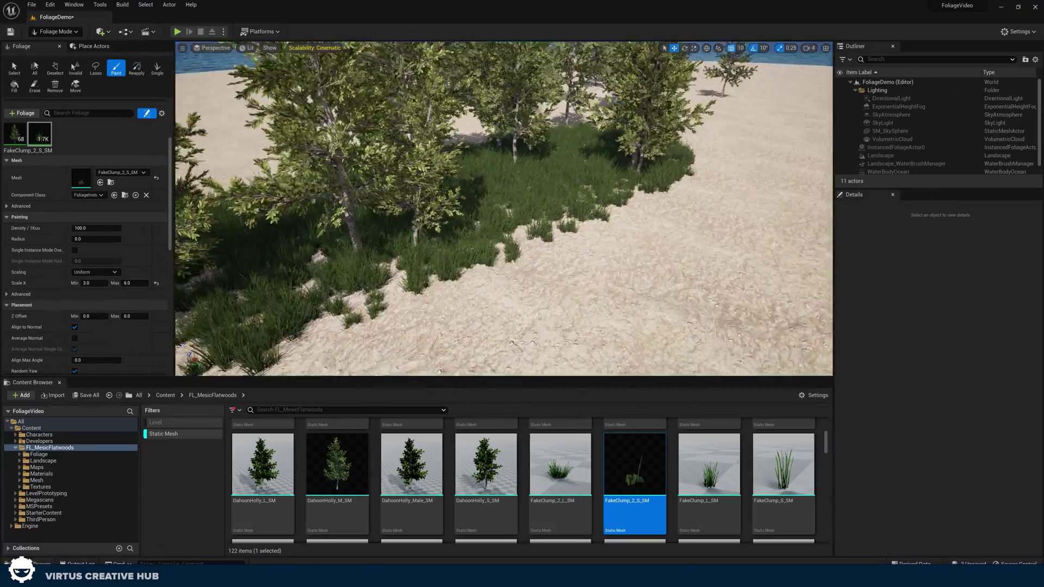
pyautogui.press('w')
pyautogui.press('s')
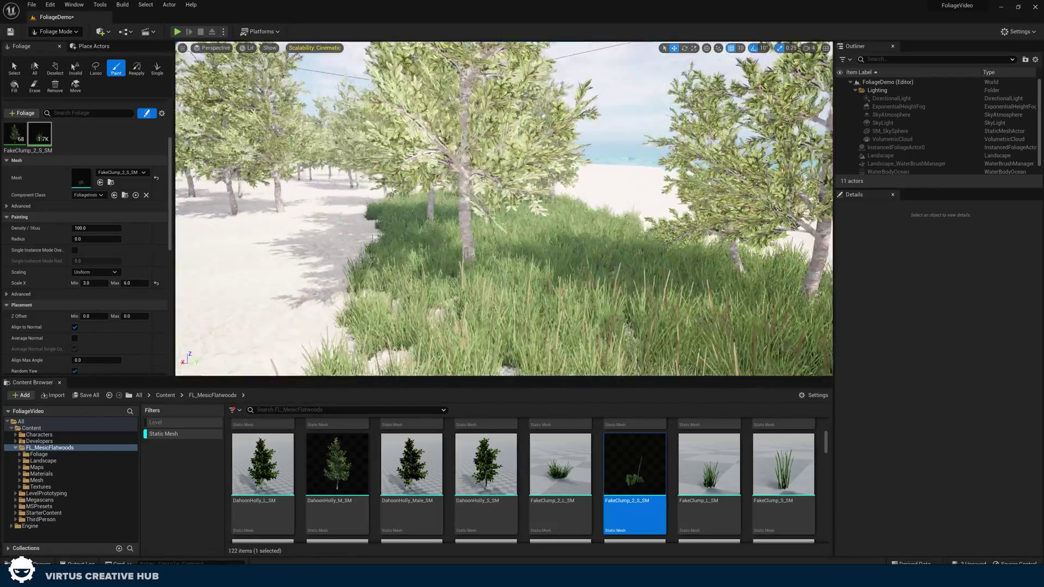
# Extend the grove with further strokes of trees and enlarged grass, and inspect it from between the trunks.
pyautogui.moveTo(523, 186); pyautogui.dragTo(458, 232, button='right')
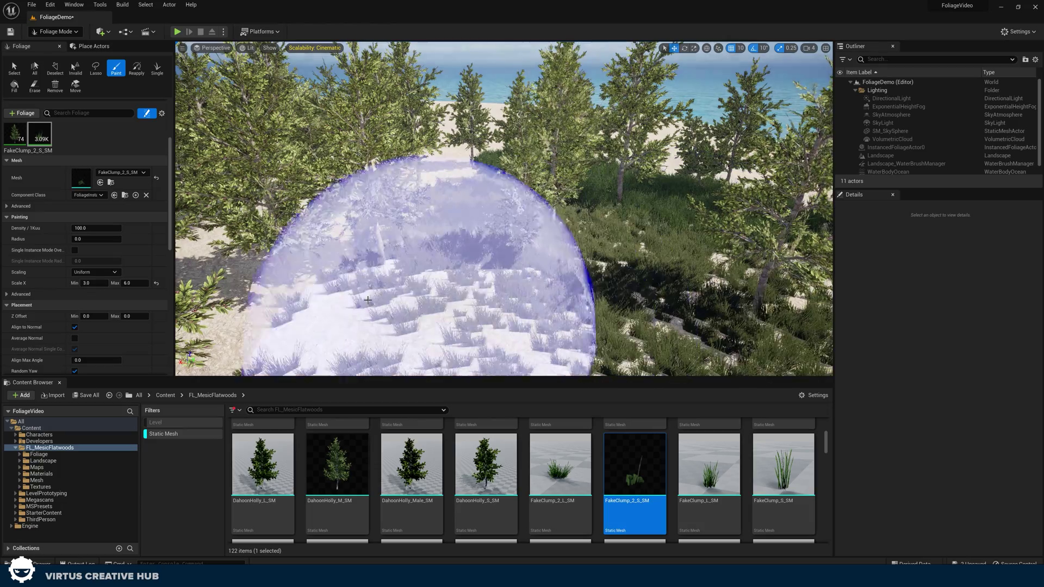
pyautogui.moveTo(538, 309)
pyautogui.mouseDown(button='right')
pyautogui.moveTo(528, 330)
pyautogui.moveTo(696, 272)
pyautogui.mouseUp(button='right')
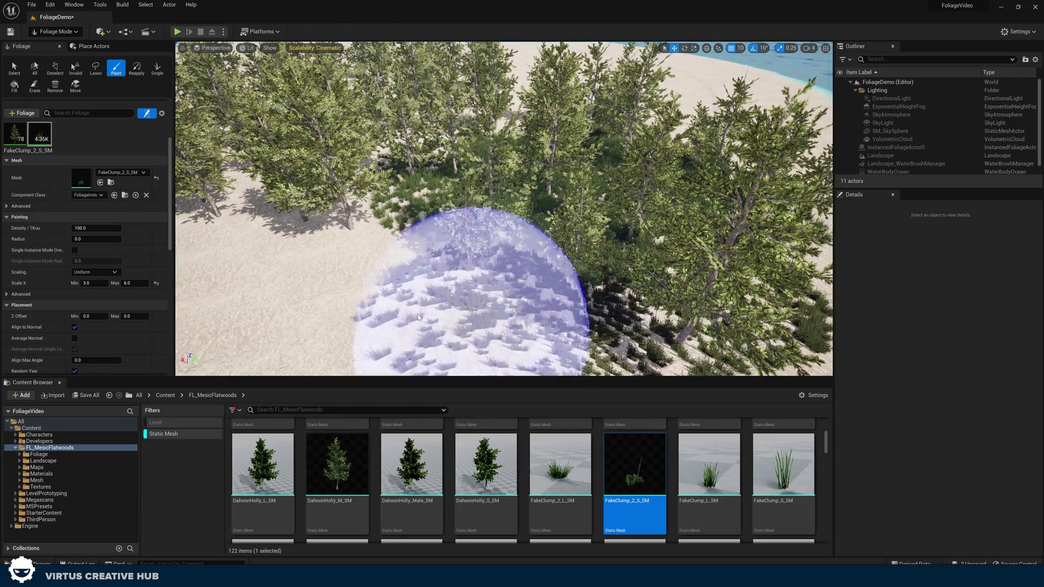
pyautogui.moveTo(226, 217)
pyautogui.mouseDown(button='right')
pyautogui.moveTo(307, 259)
pyautogui.moveTo(288, 242)
pyautogui.mouseUp(button='right')
pyautogui.moveTo(554, 213); pyautogui.dragTo(511, 211, button='right')
pyautogui.moveTo(217, 146); pyautogui.dragTo(237, 145, button='right')
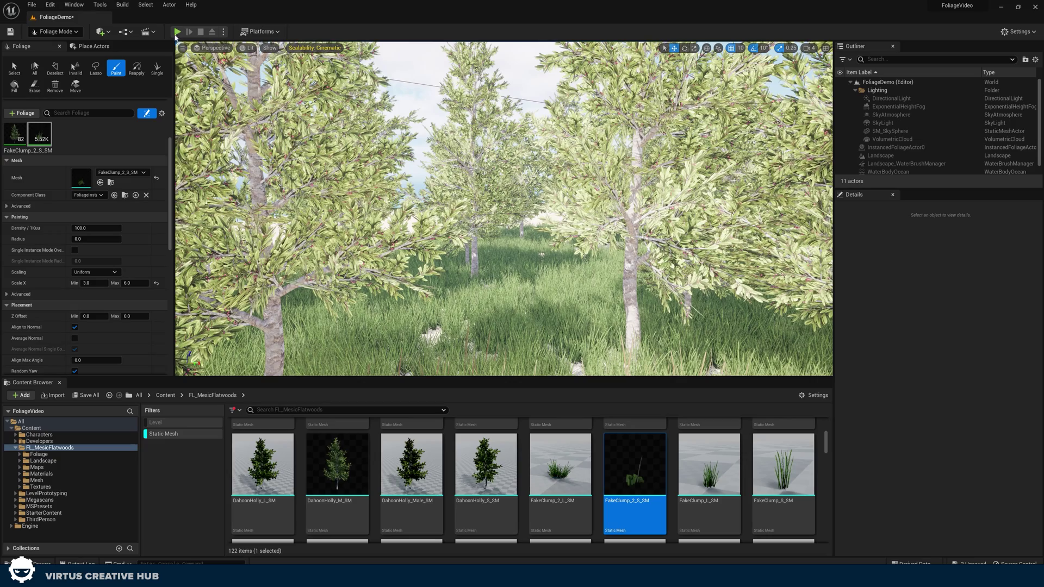
# Play the level, run the character through the tall grass to judge its height, and stop the session.
pyautogui.click(176, 33)
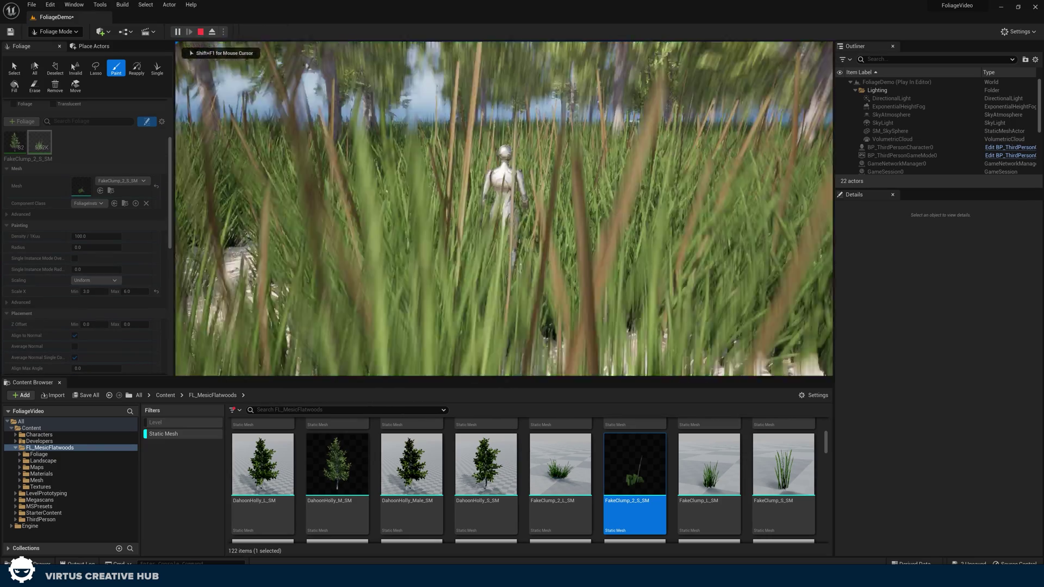
pyautogui.press('w')
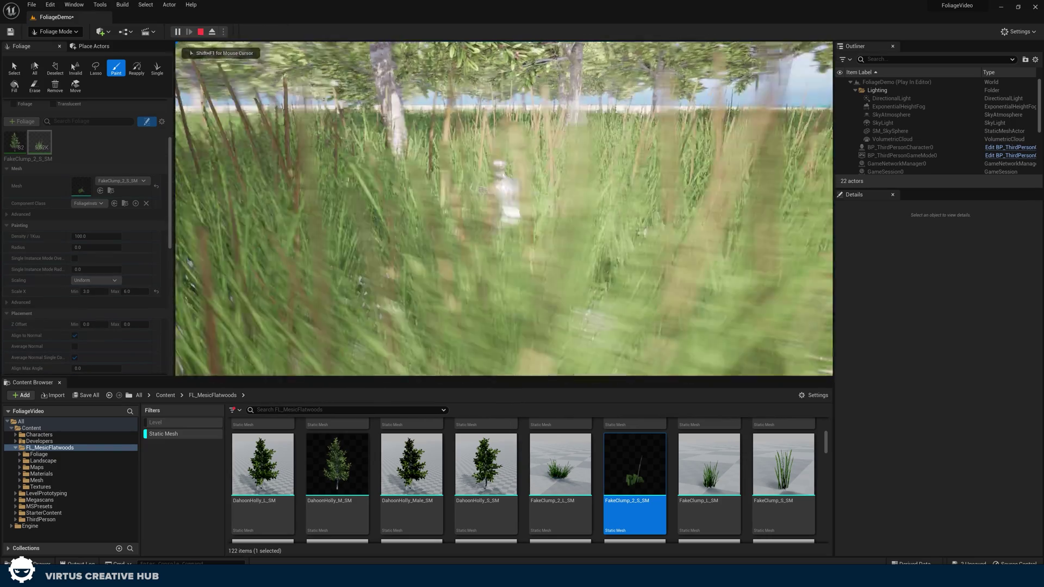
pyautogui.press('w')
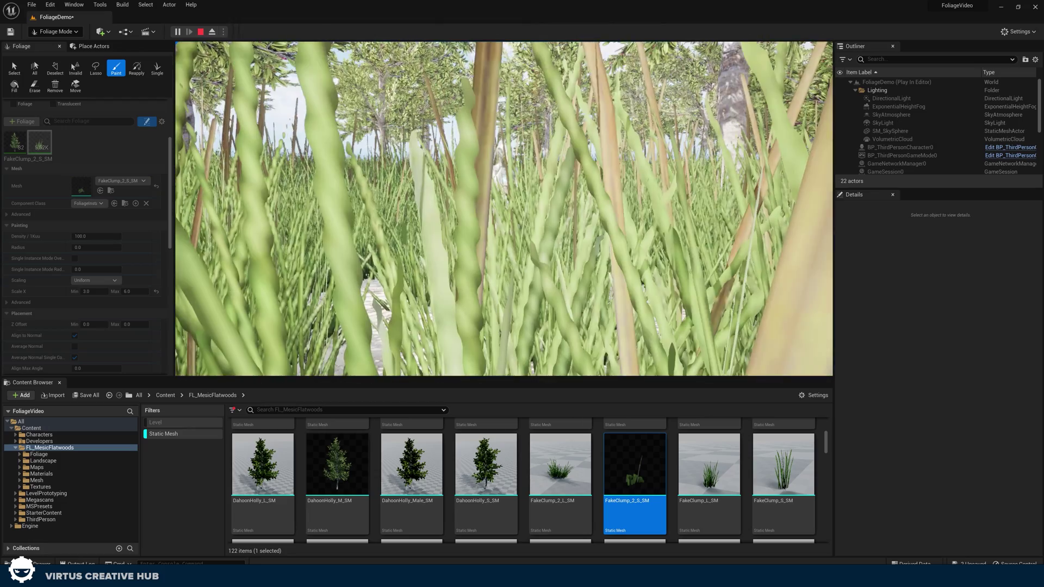
pyautogui.press('Escape')
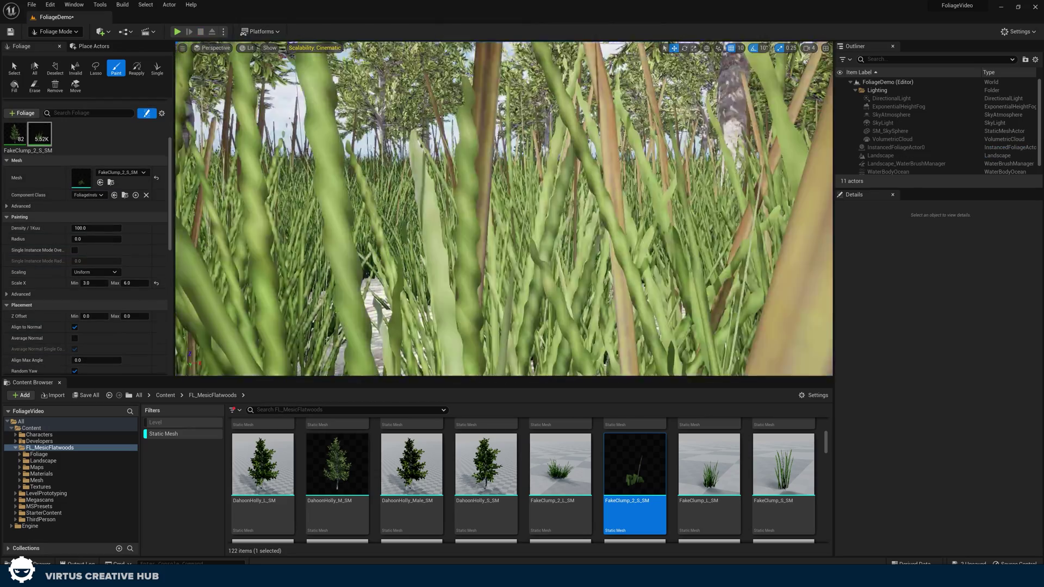
# Undo the oversized grass strokes and view the grove repainted with grass at density 200 and scale 1.0 to 3.0 from ground level.
pyautogui.hotkey('ctrl', 'z')
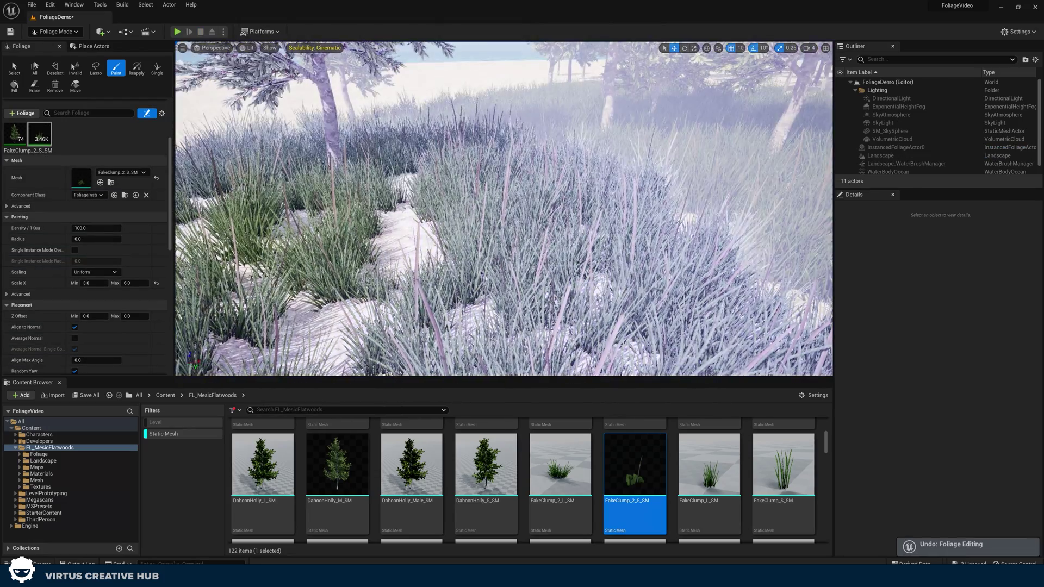
pyautogui.hotkey('ctrl', 'z')
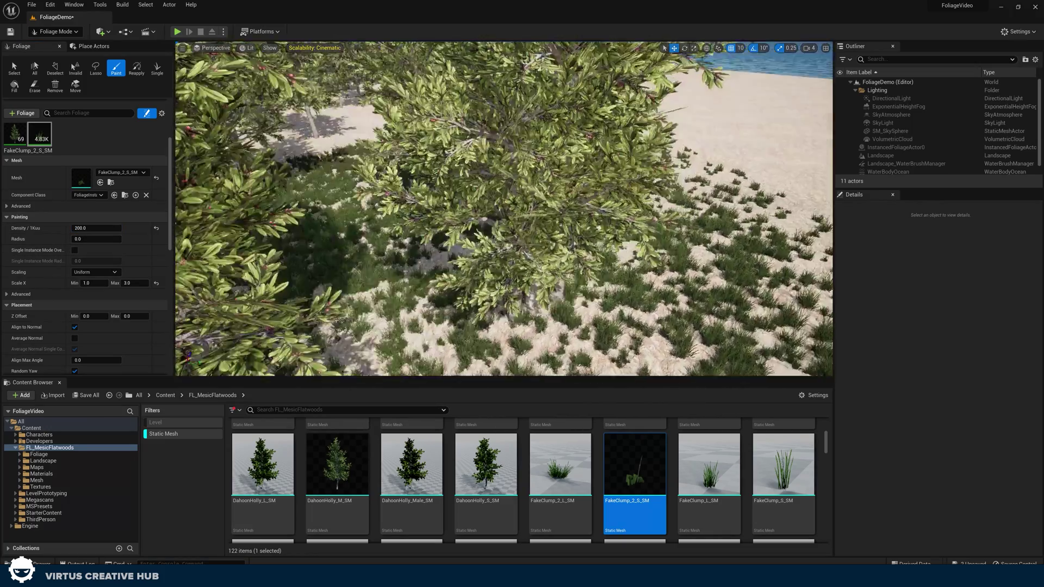
pyautogui.press('w')
pyautogui.moveTo(504, 209); pyautogui.dragTo(571, 163, button='right')
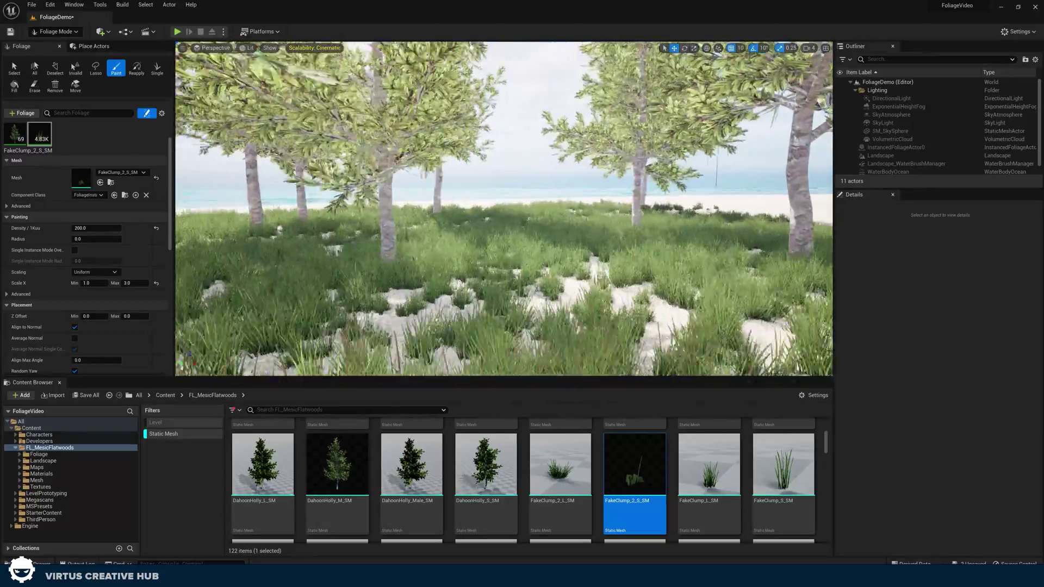